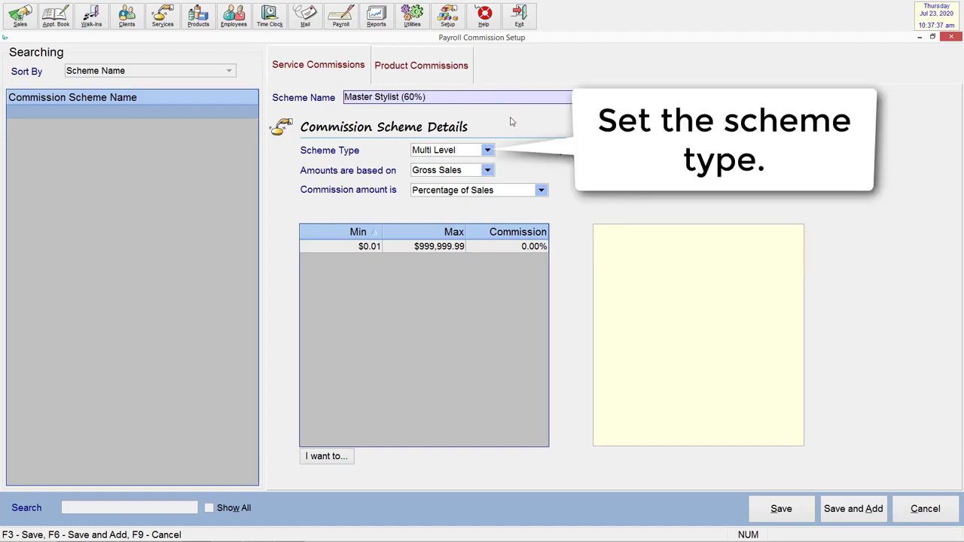
Choose the Multi Level scheme type and set the first level to a $2,000 maximum with 50% commission.
{"action": "left_click", "coordinate": [488, 151]}
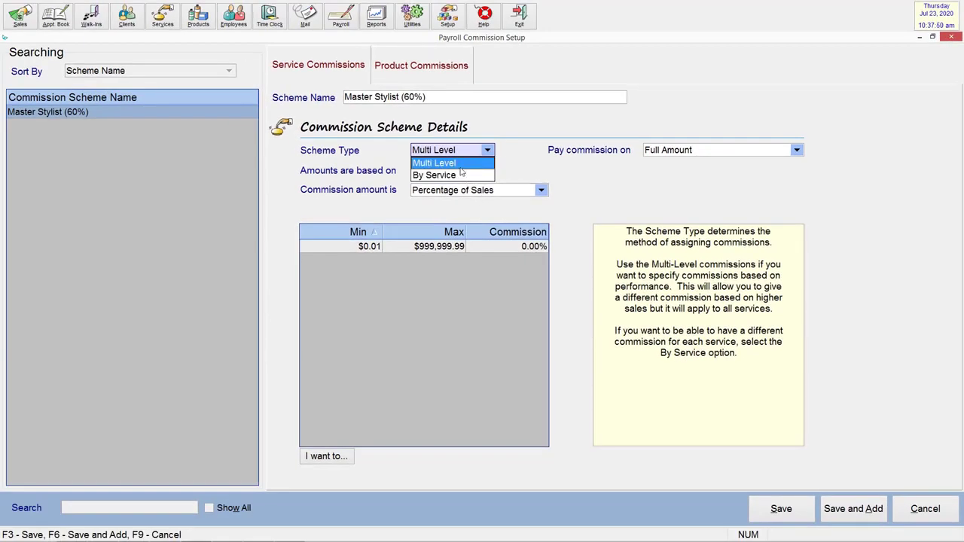
{"action": "left_click", "coordinate": [460, 165]}
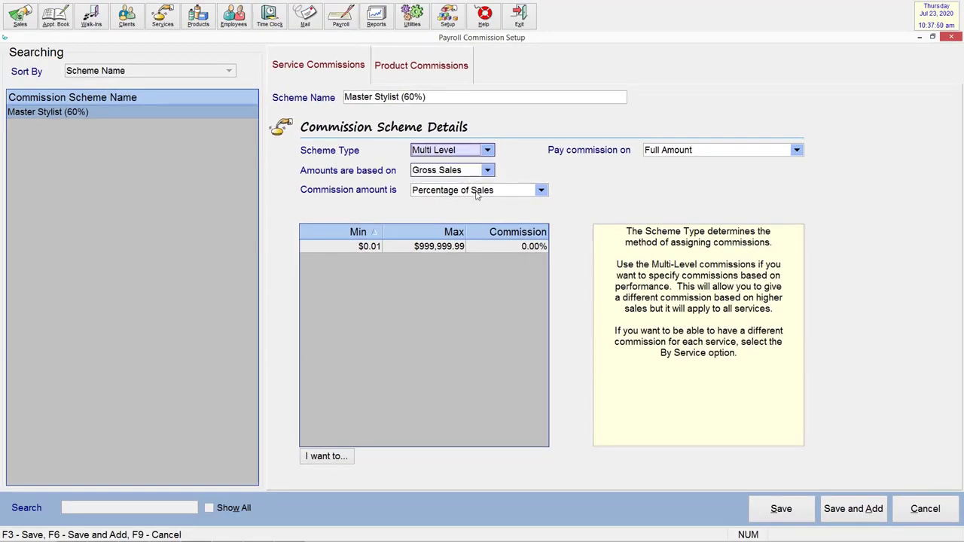
{"action": "left_click", "coordinate": [509, 246]}
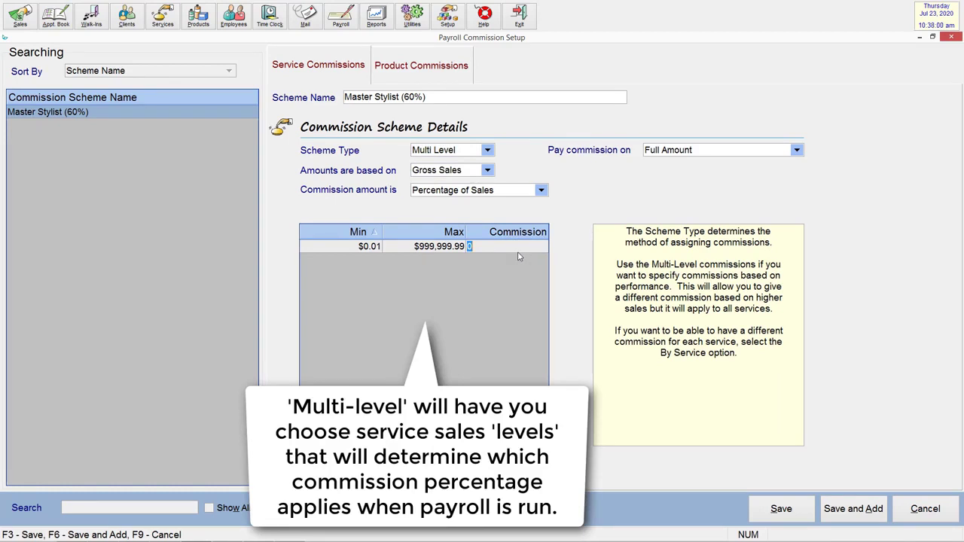
{"action": "type", "text": "50"}
{"action": "left_click", "coordinate": [451, 248]}
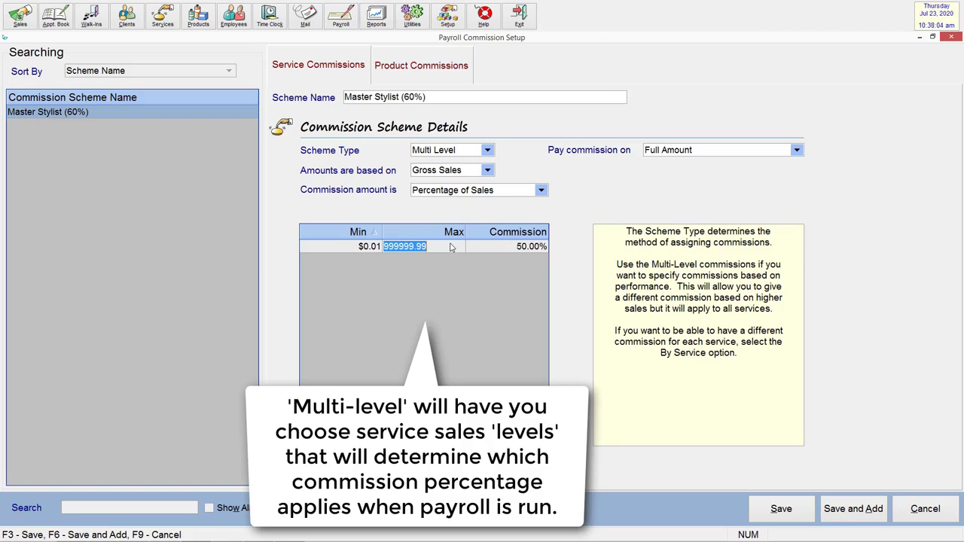
{"action": "type", "text": "100"}
{"action": "key", "text": "BackSpace"}
{"action": "key", "text": "BackSpace"}
{"action": "key", "text": "BackSpace"}
{"action": "type", "text": "2000"}
{"action": "left_click", "coordinate": [488, 248]}
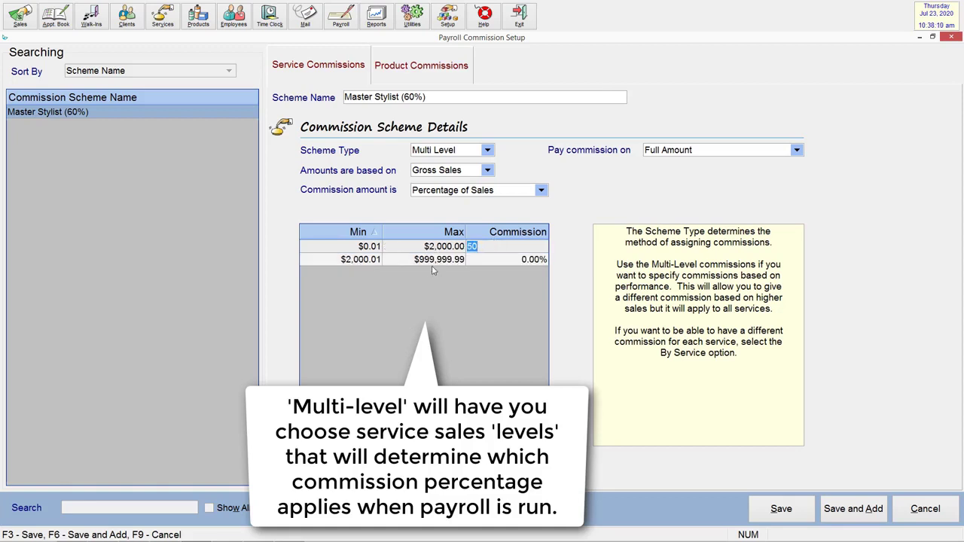
Set the second level to a $3,000 maximum with 55% commission, and the third level's commission to 60%.
{"action": "left_click", "coordinate": [402, 260]}
{"action": "type", "text": "3000"}
{"action": "left_click", "coordinate": [506, 260]}
{"action": "type", "text": "55"}
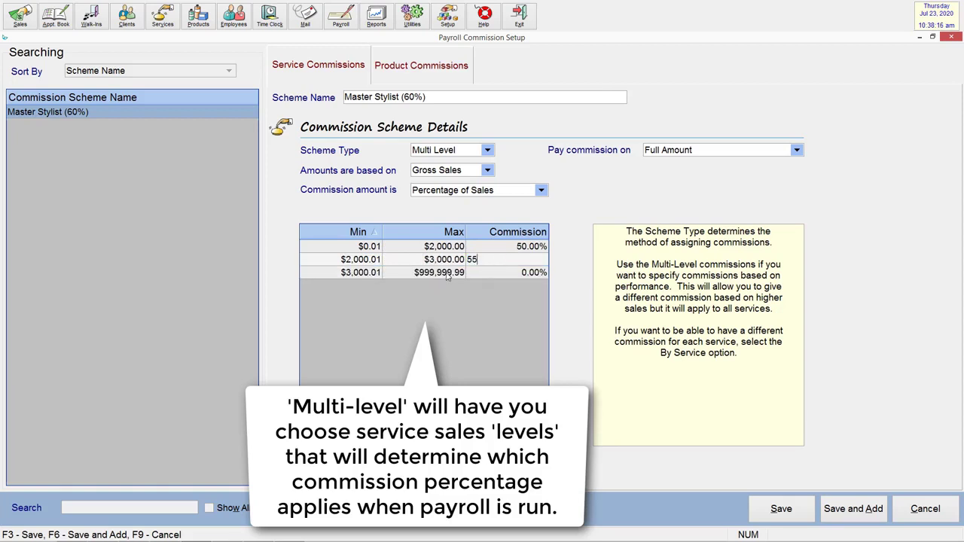
{"action": "key", "text": "Tab"}
{"action": "key", "text": "Tab"}
{"action": "type", "text": "60"}
{"action": "key", "text": "Return"}
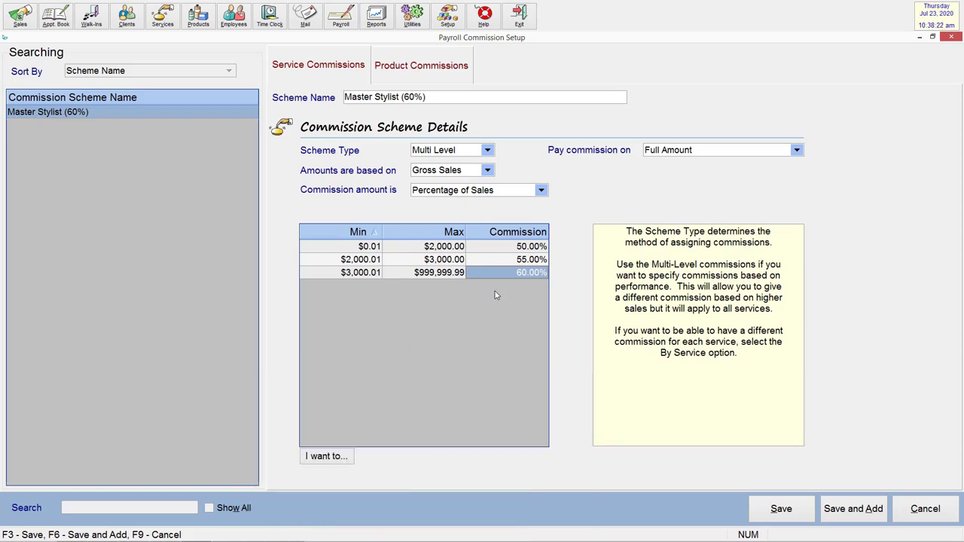
Switch the scheme type to By Service and expand the department and category to show the individual services.
{"action": "left_click", "coordinate": [487, 151]}
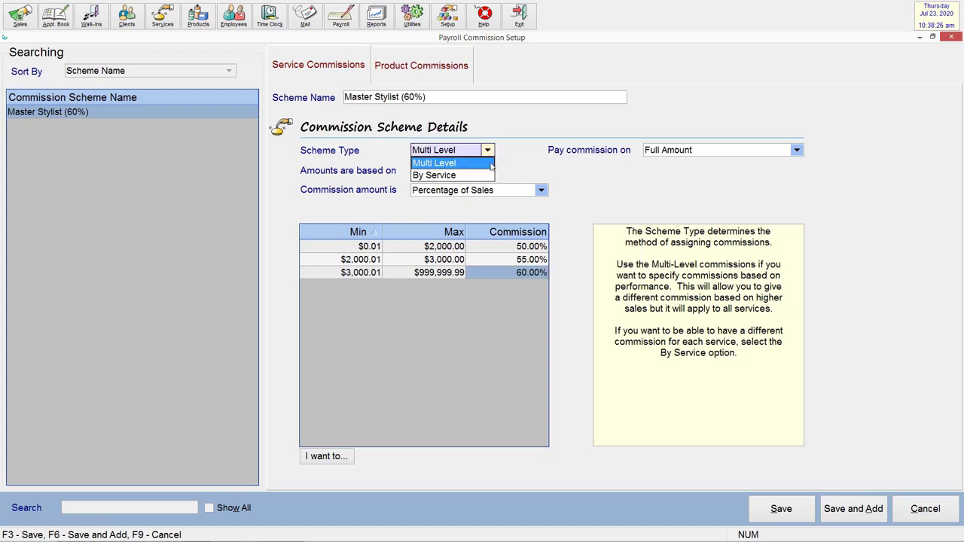
{"action": "left_click", "coordinate": [486, 176]}
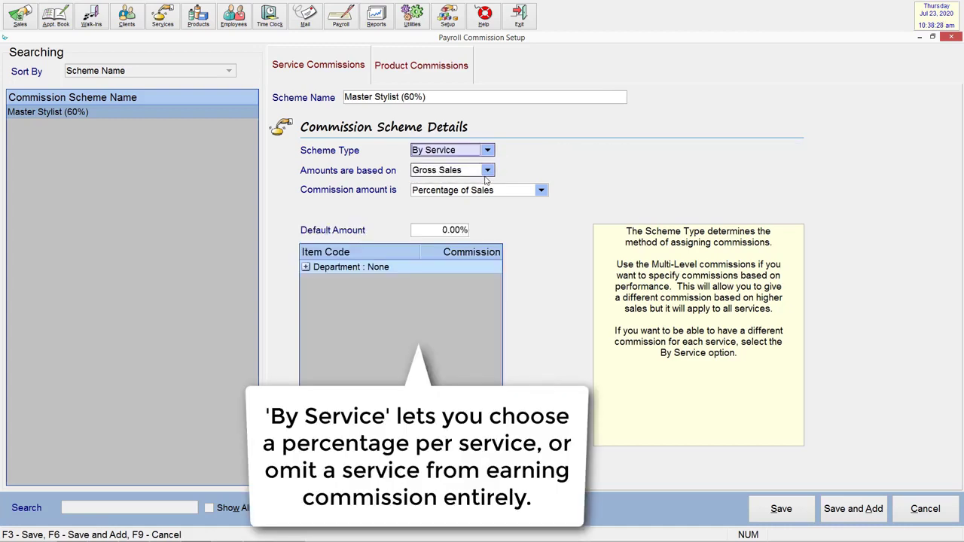
{"action": "left_click", "coordinate": [306, 268]}
{"action": "left_click", "coordinate": [317, 281]}
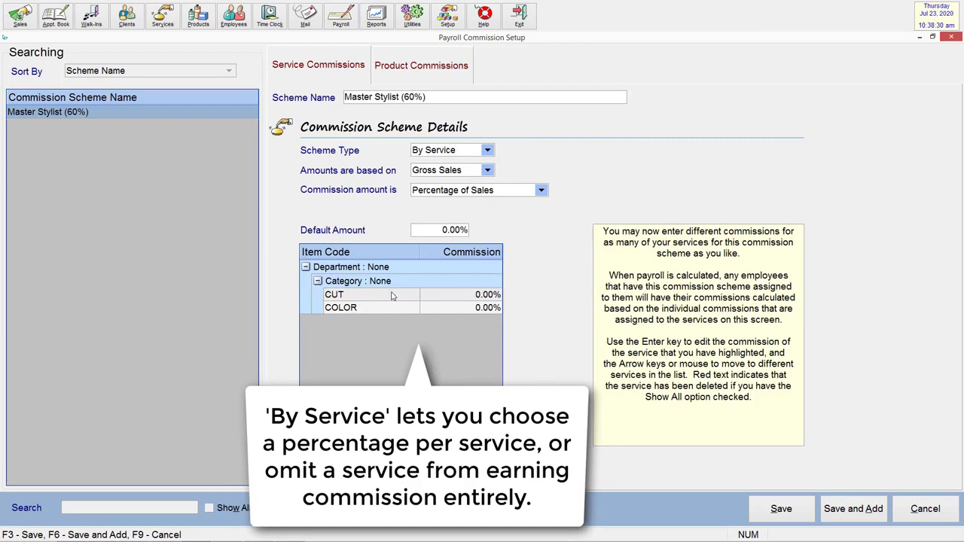
Set the default commission amount to 60% and apply it to all services.
{"action": "left_click", "coordinate": [431, 230]}
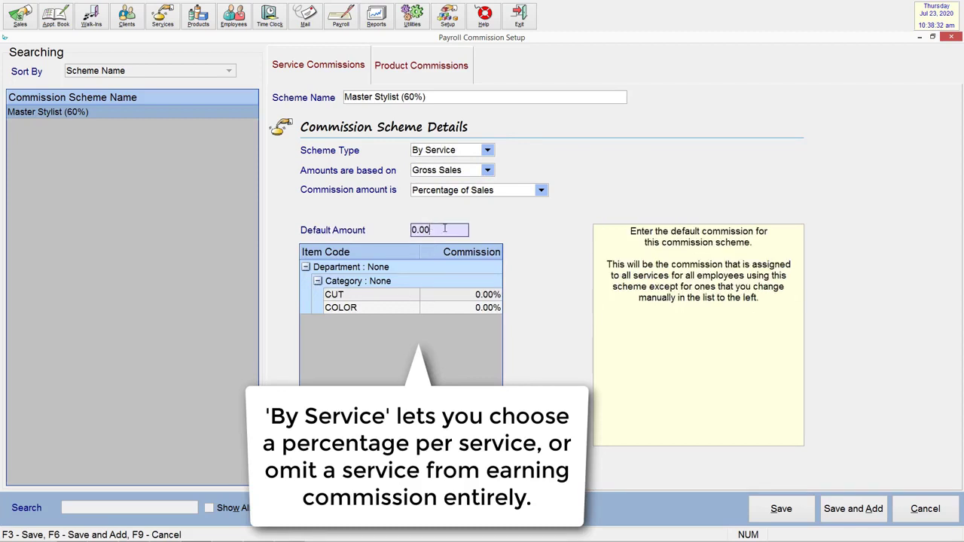
{"action": "left_click_drag", "start_coordinate": [445, 230], "coordinate": [392, 229]}
{"action": "type", "text": "60"}
{"action": "left_click", "coordinate": [427, 347]}
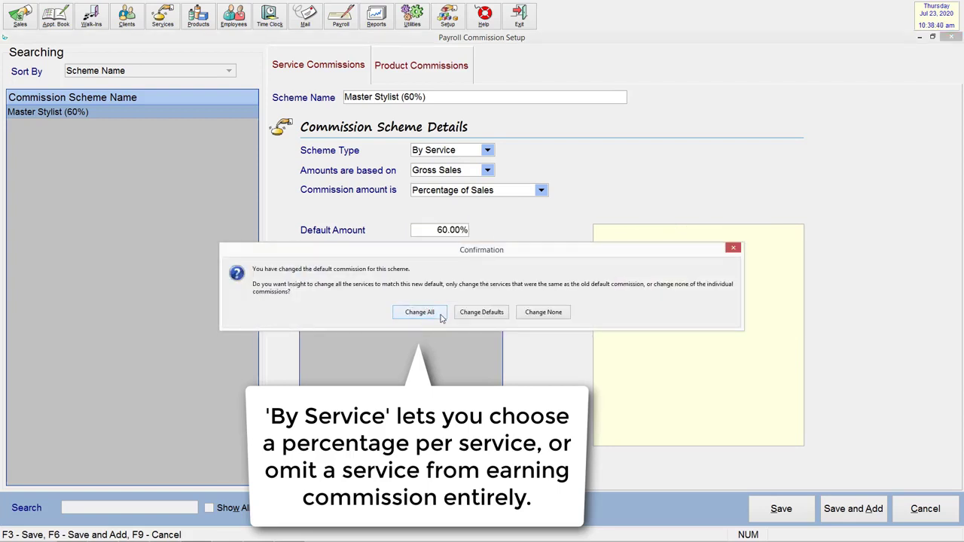
{"action": "left_click", "coordinate": [440, 315]}
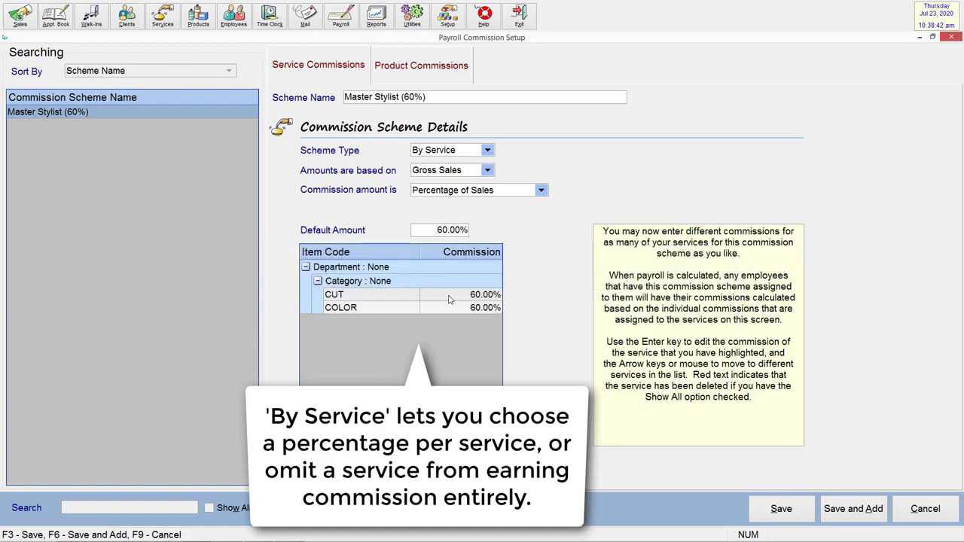
Set the CUT service's commission to 55%.
{"action": "double_click", "coordinate": [449, 299]}
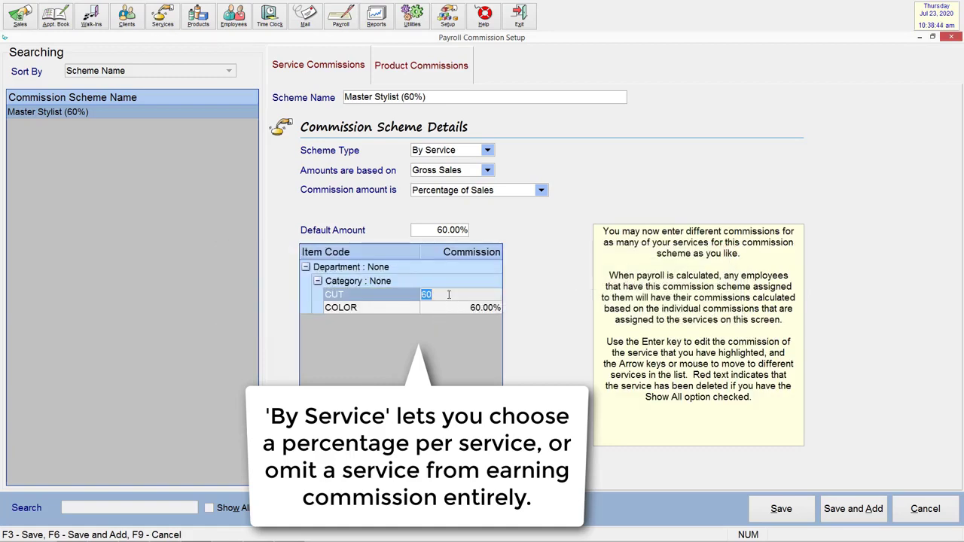
{"action": "type", "text": "55"}
{"action": "key", "text": "Return"}
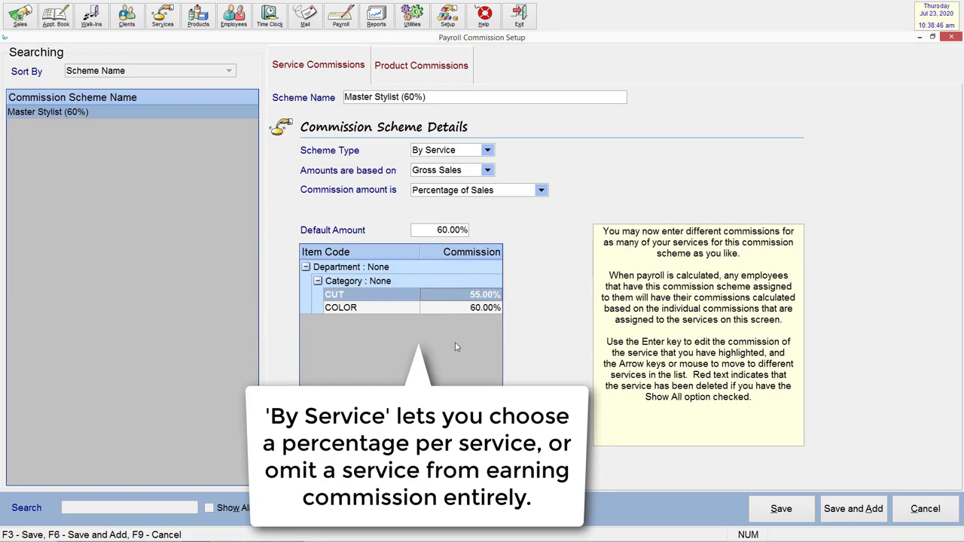
Exclude the COLOR service from commission with 0%, and return its commission to 60%.
{"action": "double_click", "coordinate": [460, 310]}
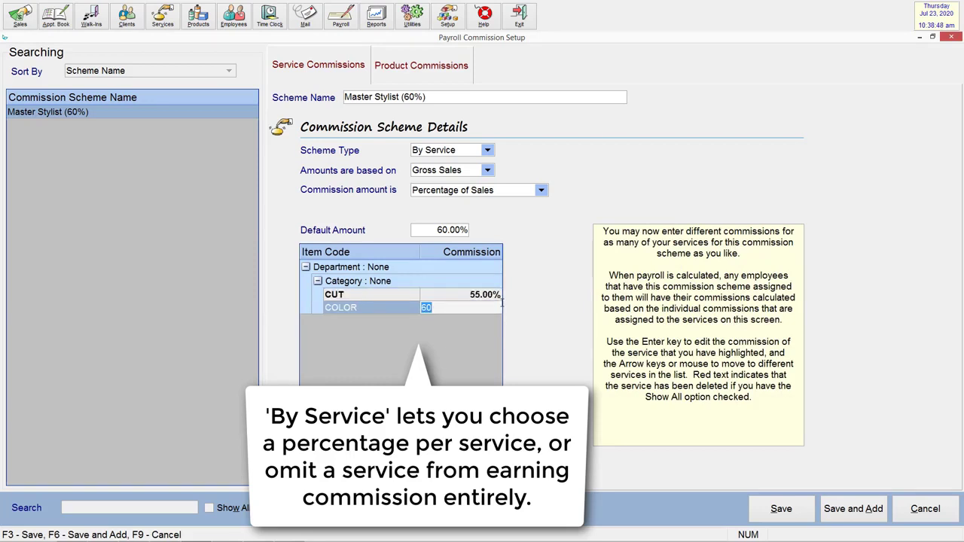
{"action": "type", "text": "0"}
{"action": "key", "text": "Up"}
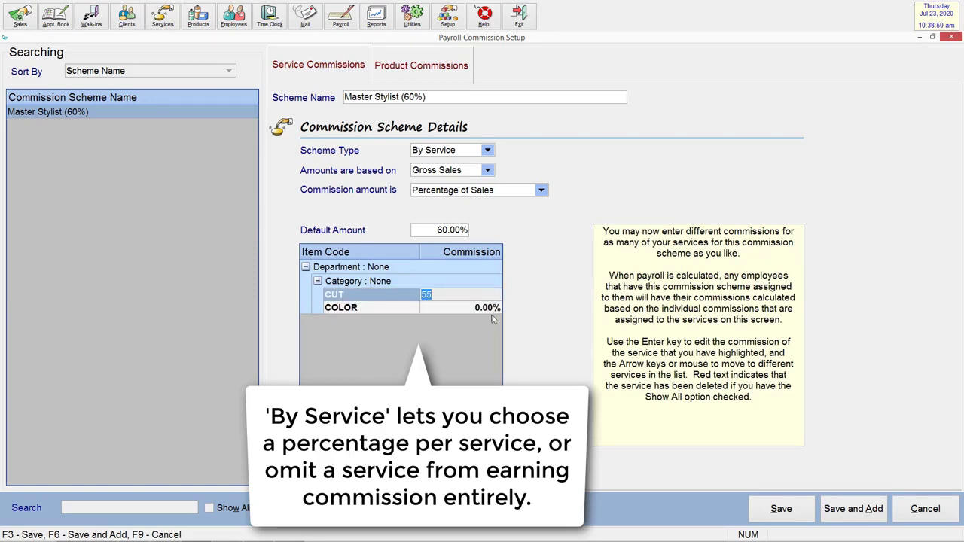
{"action": "left_click", "coordinate": [490, 307]}
{"action": "type", "text": "60"}
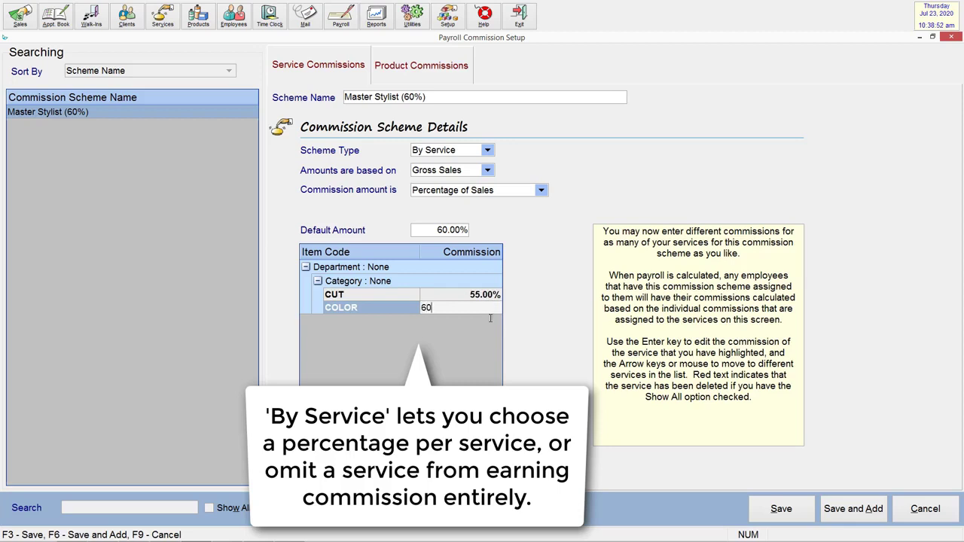
{"action": "key", "text": "Return"}
Return the scheme type to Multi Level and base the amounts on Net Profit.
{"action": "left_click", "coordinate": [487, 150]}
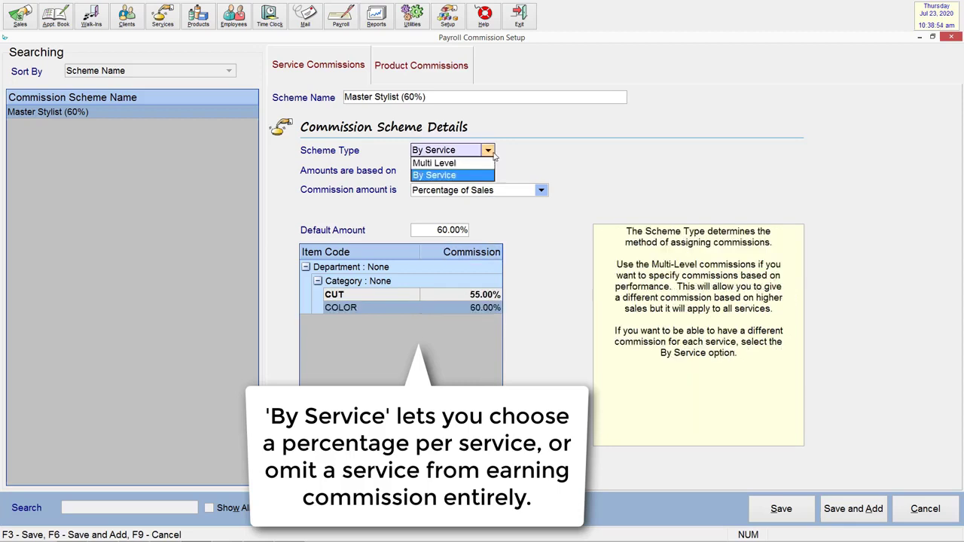
{"action": "left_click", "coordinate": [476, 161]}
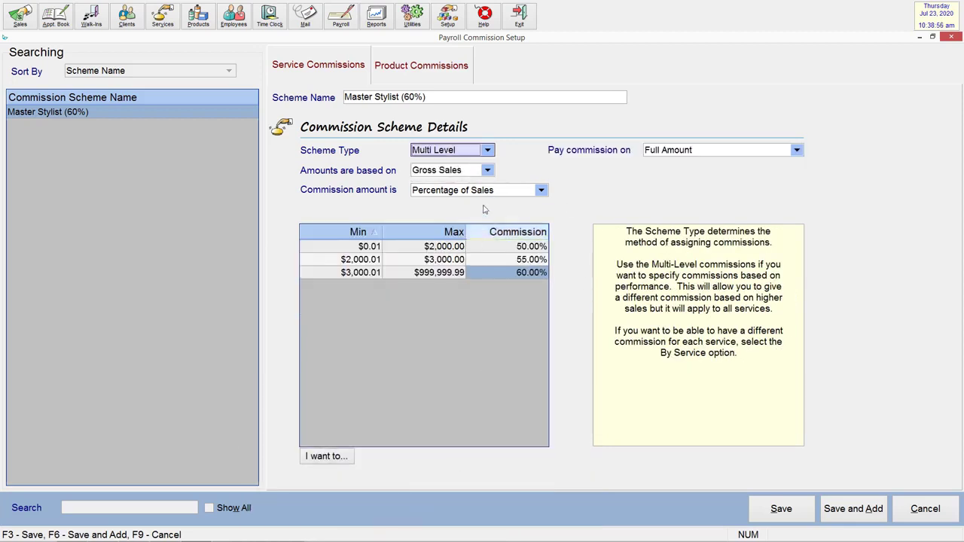
{"action": "left_click", "coordinate": [487, 170]}
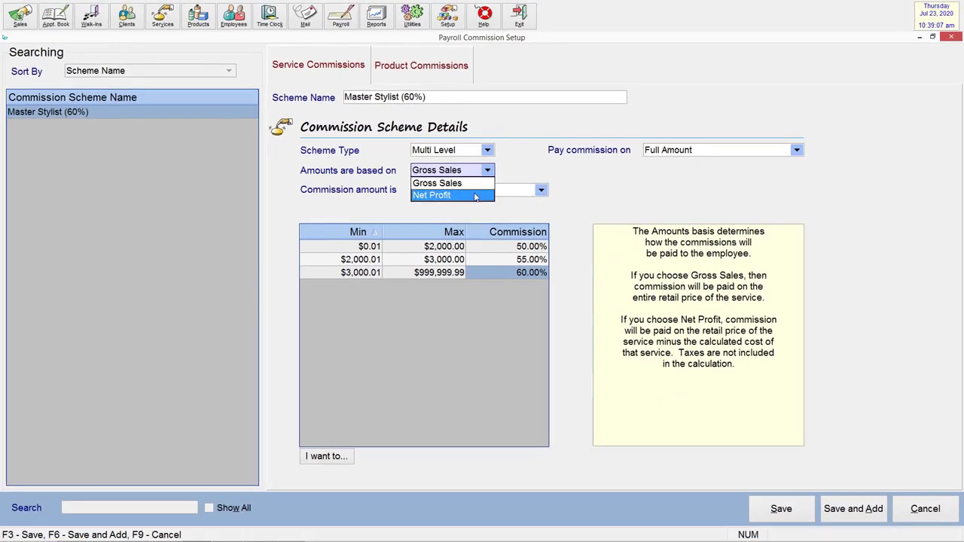
{"action": "left_click", "coordinate": [280, 164]}
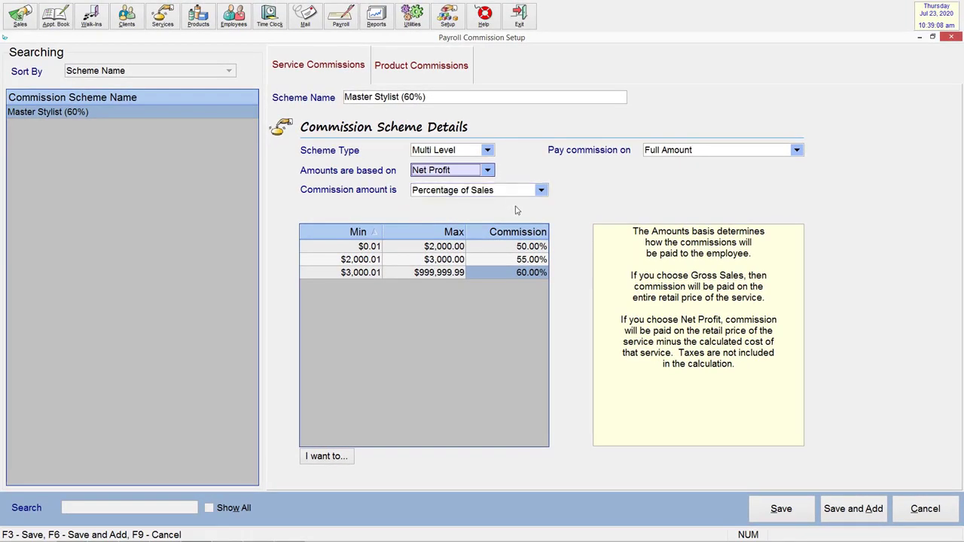
Switch the commission amount to Flat Amount and back to Percentage of Sales.
{"action": "left_click", "coordinate": [539, 191]}
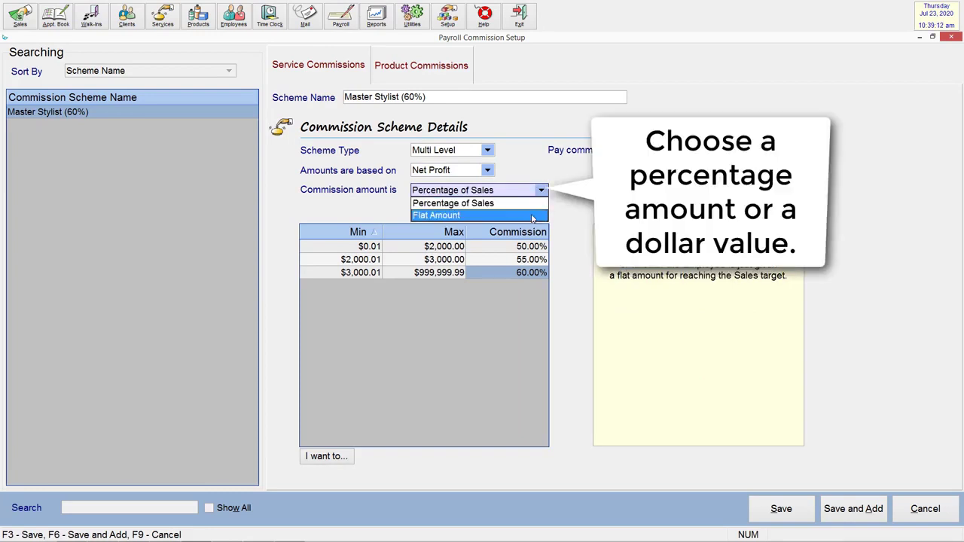
{"action": "left_click", "coordinate": [531, 216]}
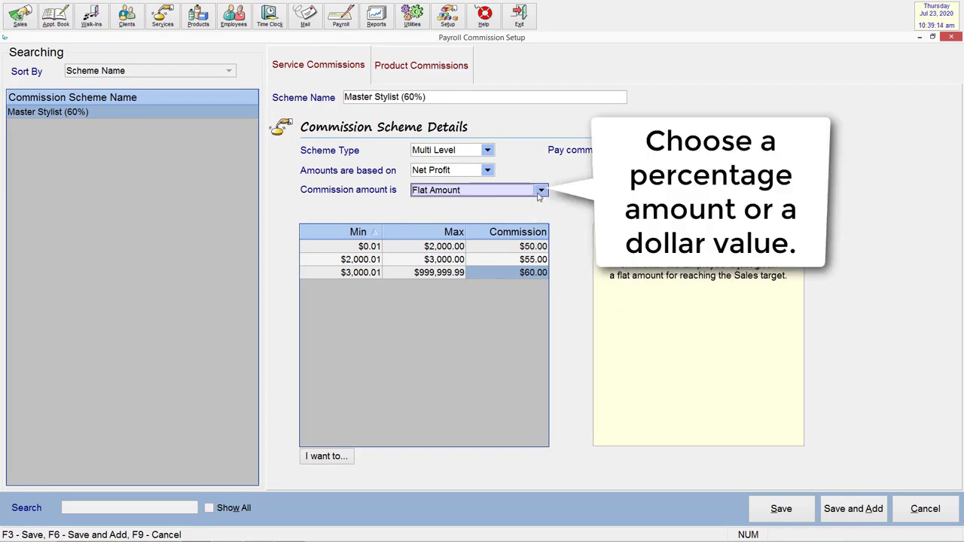
{"action": "left_click", "coordinate": [541, 190]}
{"action": "left_click", "coordinate": [536, 202]}
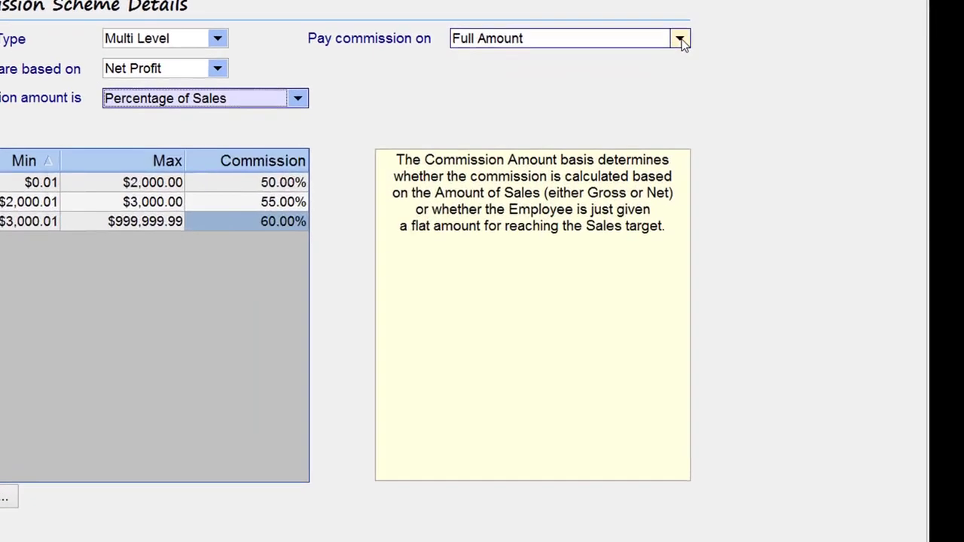
Pay commission on the Full Amount and save the Master Stylist (60%) scheme.
{"action": "left_click", "coordinate": [797, 151]}
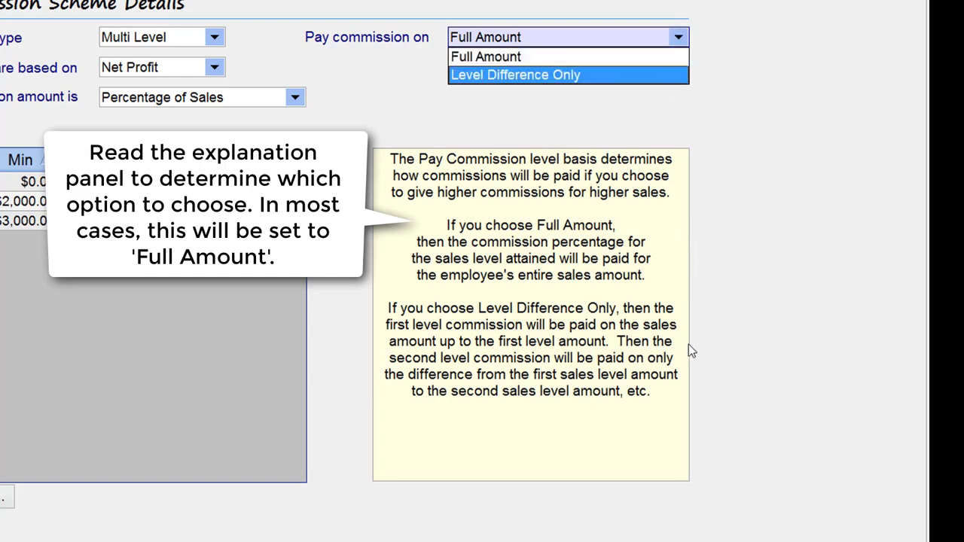
{"action": "left_click", "coordinate": [472, 57]}
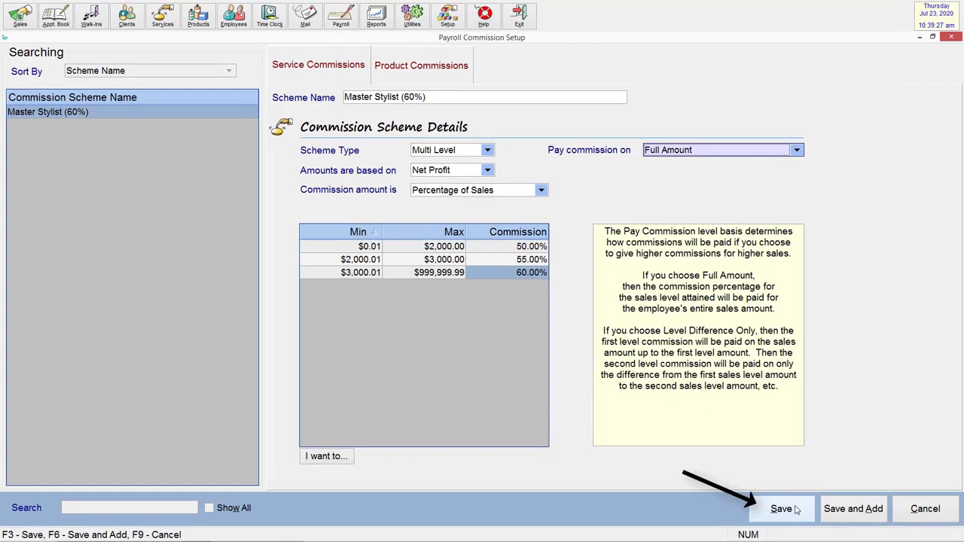
{"action": "left_click", "coordinate": [796, 510]}
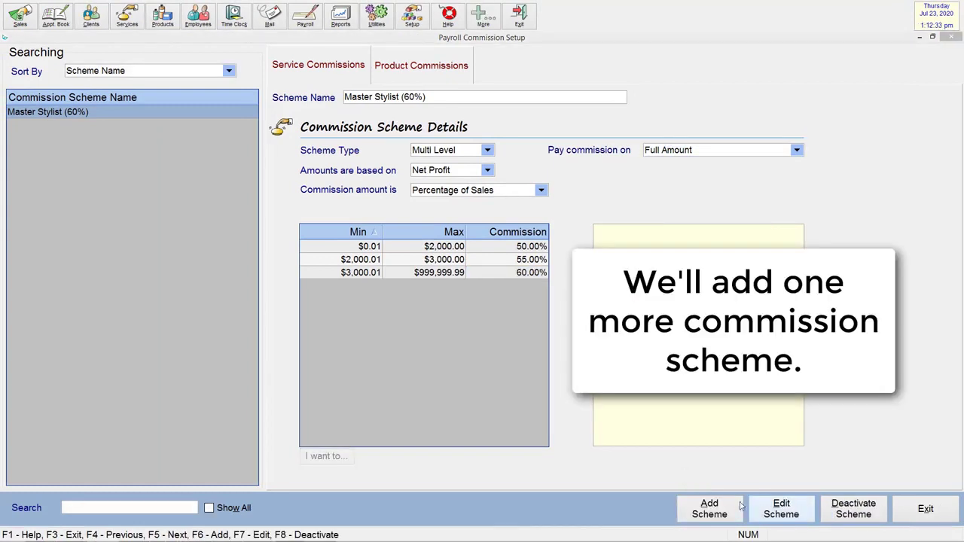
Add a new commission scheme named Junior Stylist (40%) with amounts based on Net Profit.
{"action": "left_click", "coordinate": [733, 514]}
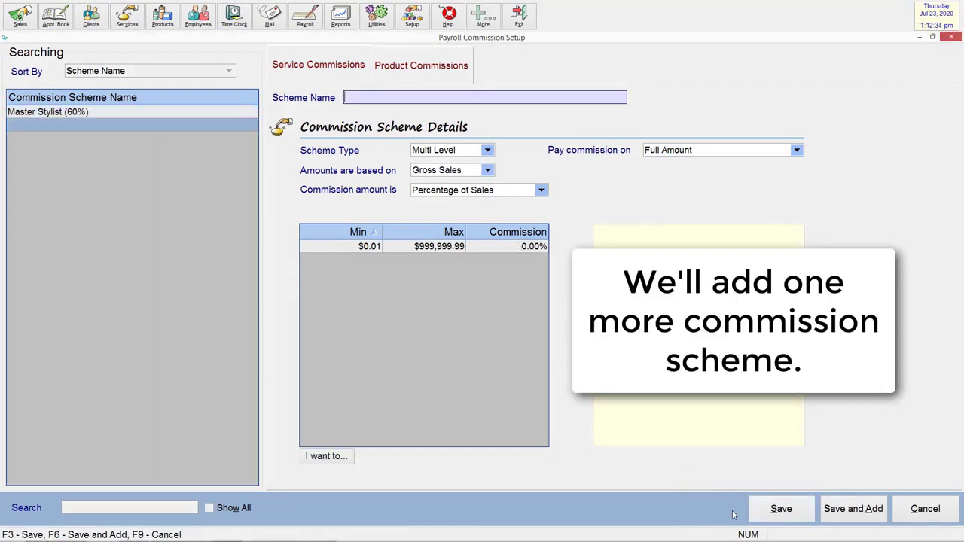
{"action": "type", "text": "Junior Stylist "}
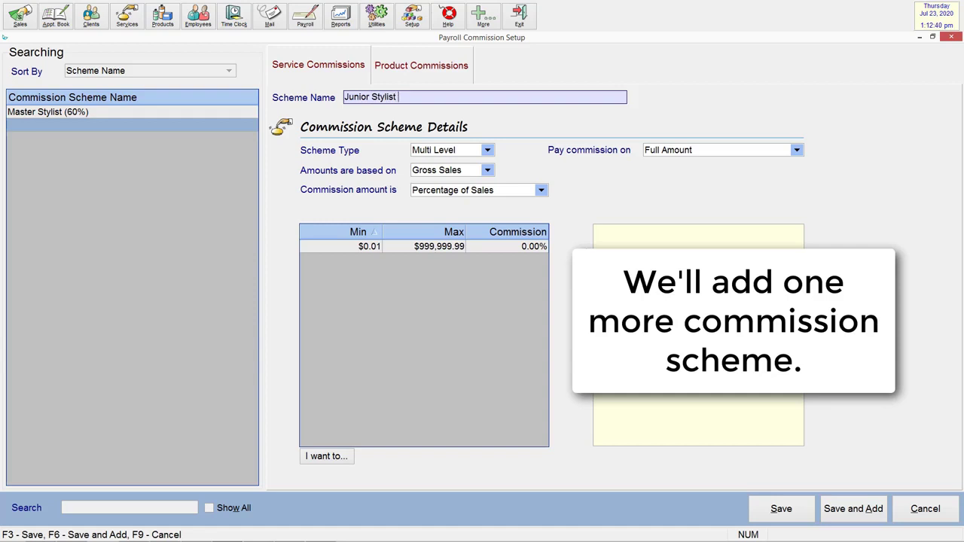
{"action": "type", "text": "(40%)"}
{"action": "left_click", "coordinate": [487, 170]}
{"action": "left_click", "coordinate": [489, 192]}
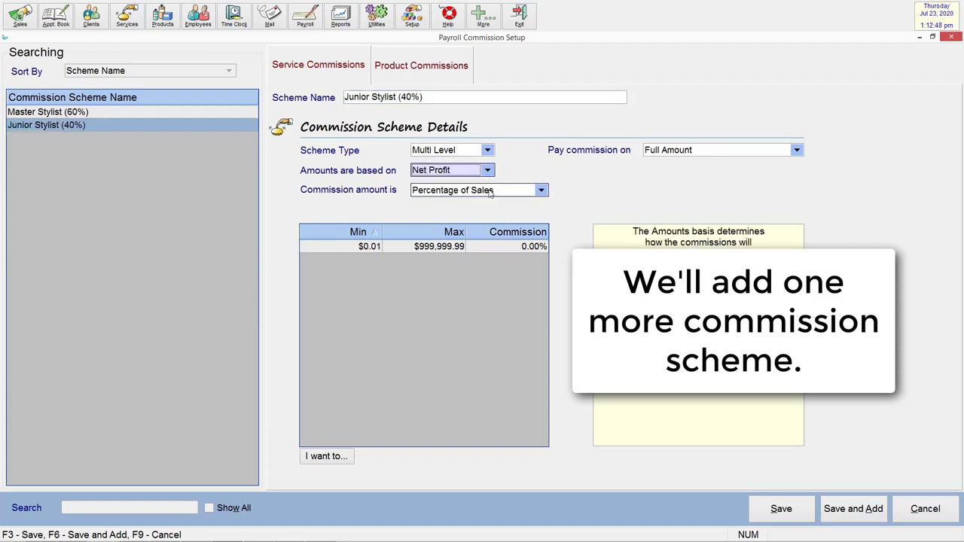
Set the Junior Stylist scheme's first level to a $1,000 maximum with 30% commission.
{"action": "left_click", "coordinate": [452, 250]}
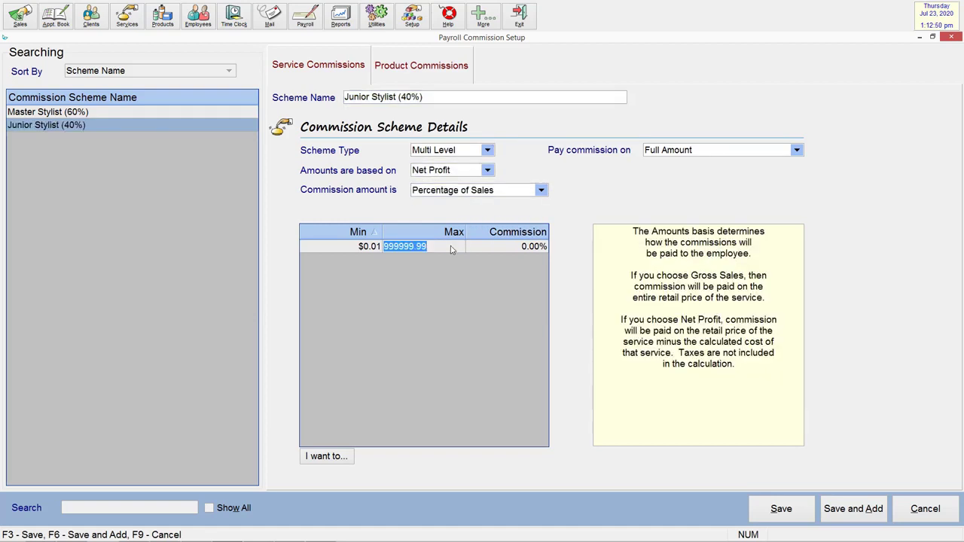
{"action": "type", "text": "1,00"}
{"action": "type", "text": "00"}
{"action": "key", "text": "Tab"}
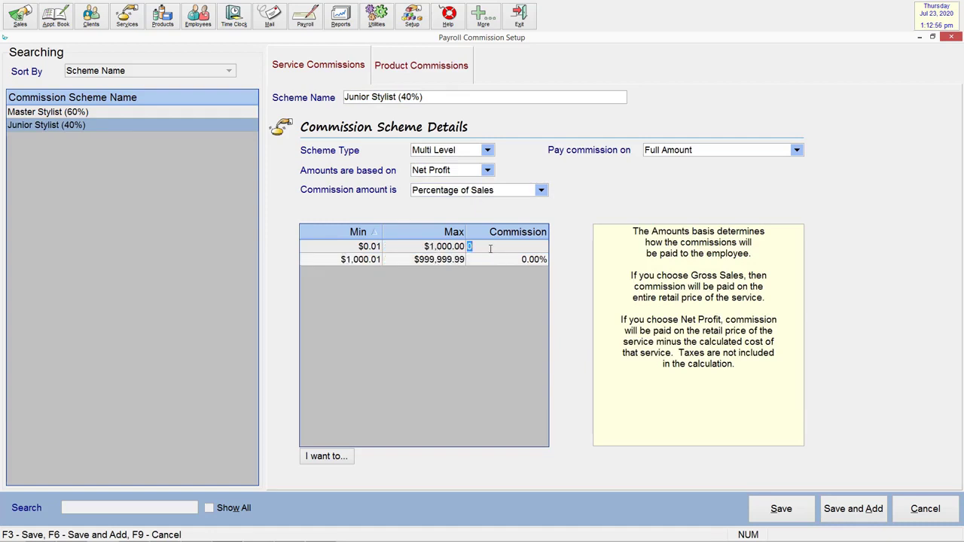
{"action": "type", "text": "30"}
Set the Junior Stylist scheme's second level to a $1,300 maximum with 35% commission.
{"action": "left_click", "coordinate": [419, 260]}
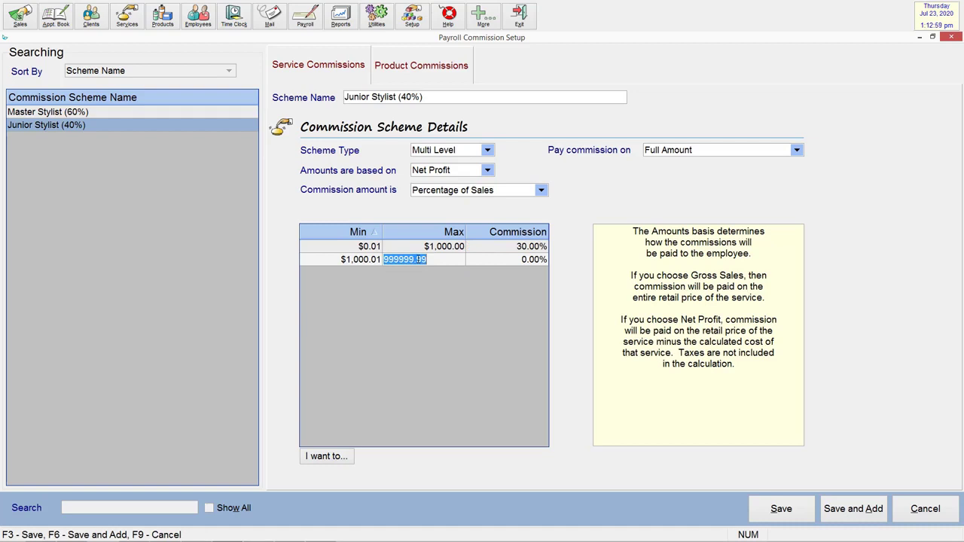
{"action": "type", "text": "1,"}
{"action": "type", "text": "300"}
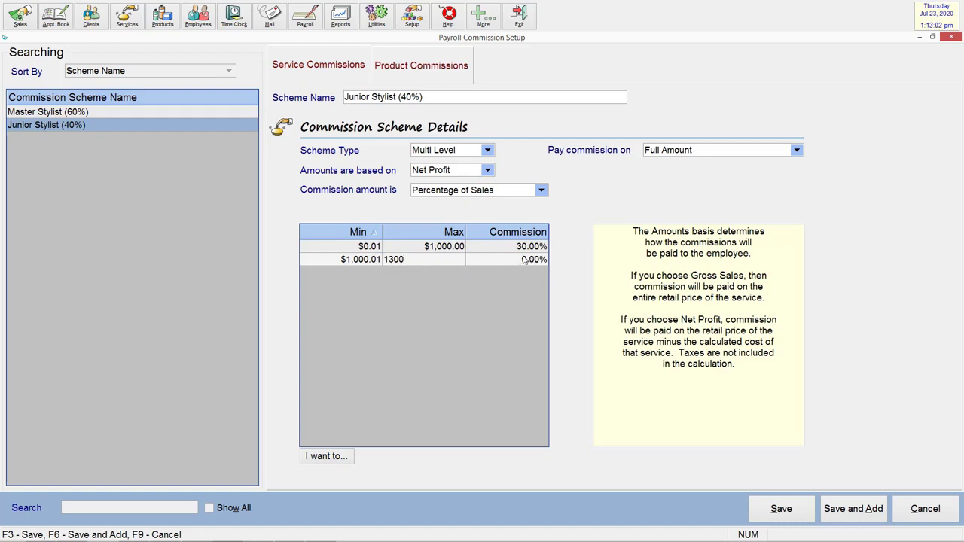
{"action": "key", "text": "Tab"}
{"action": "type", "text": "35"}
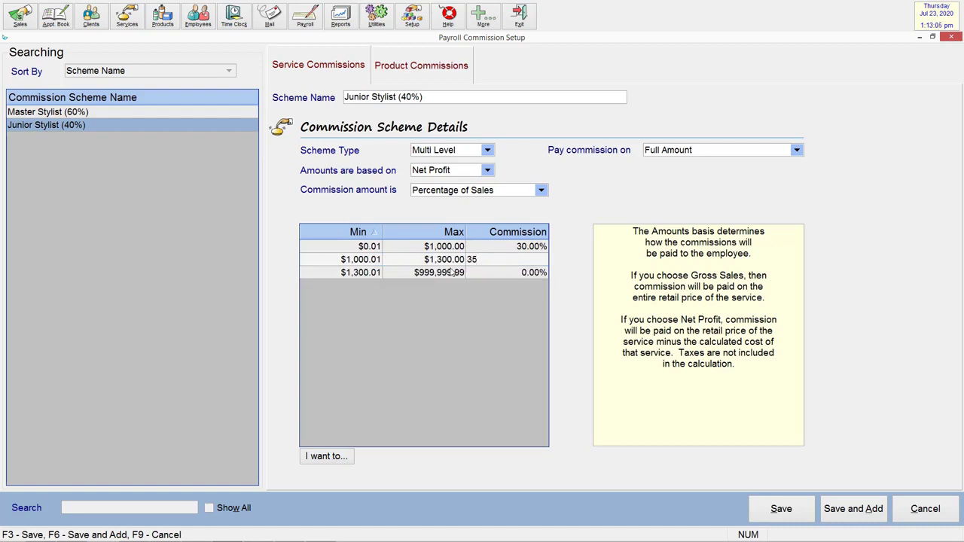
Set the commission of the level above $1,300 to 40% and save the Junior Stylist scheme.
{"action": "left_click", "coordinate": [454, 272]}
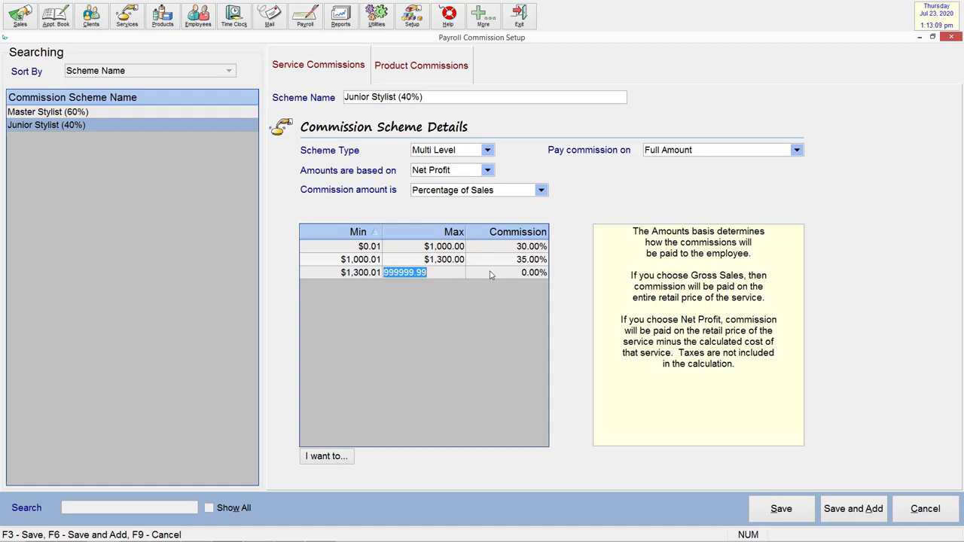
{"action": "left_click", "coordinate": [491, 272]}
{"action": "type", "text": "40"}
{"action": "key", "text": "Return"}
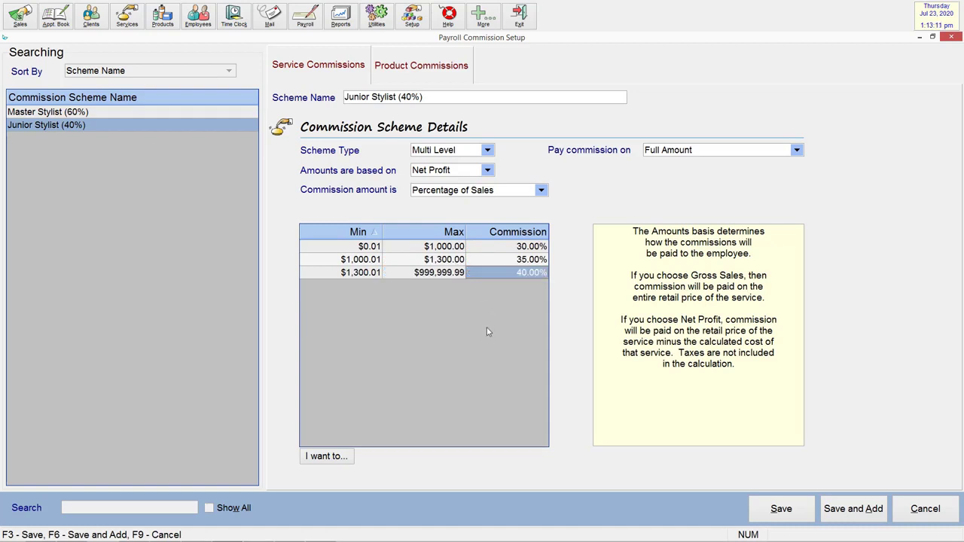
{"action": "left_click", "coordinate": [805, 510]}
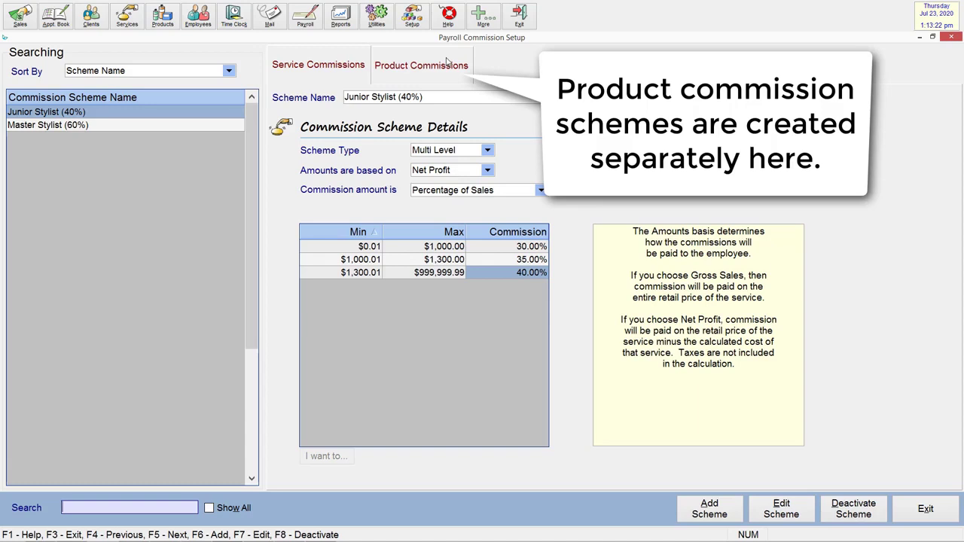
Add a new product commission scheme named 10%.
{"action": "left_click", "coordinate": [448, 64]}
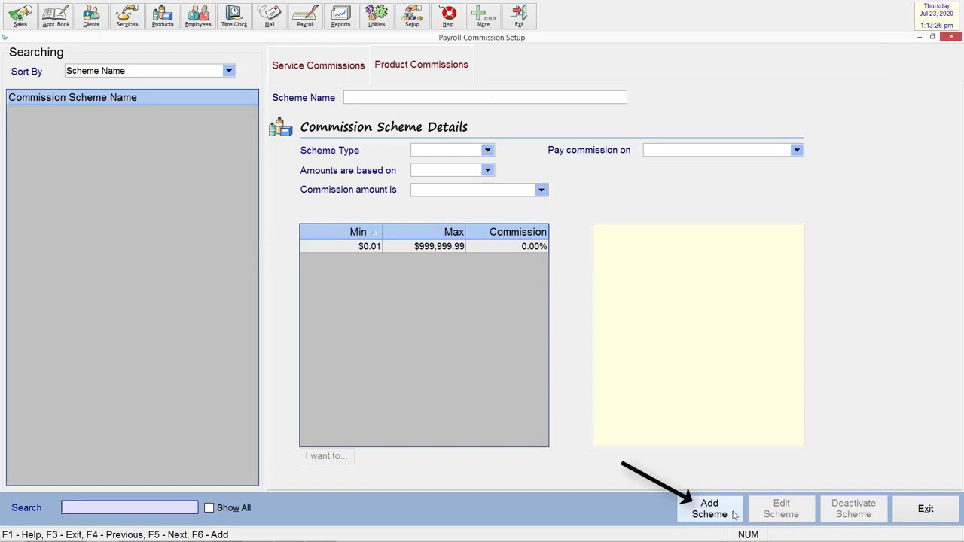
{"action": "left_click", "coordinate": [734, 515]}
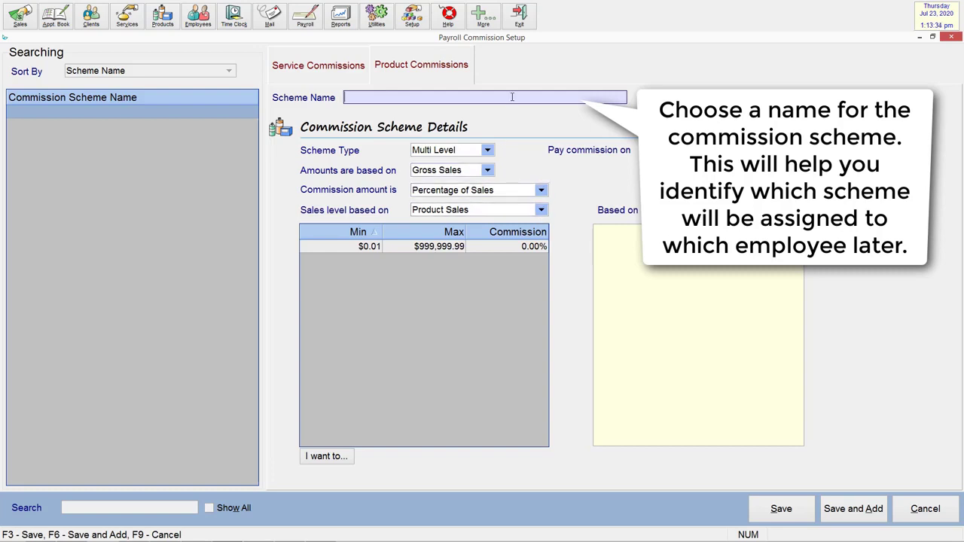
{"action": "type", "text": "10%"}
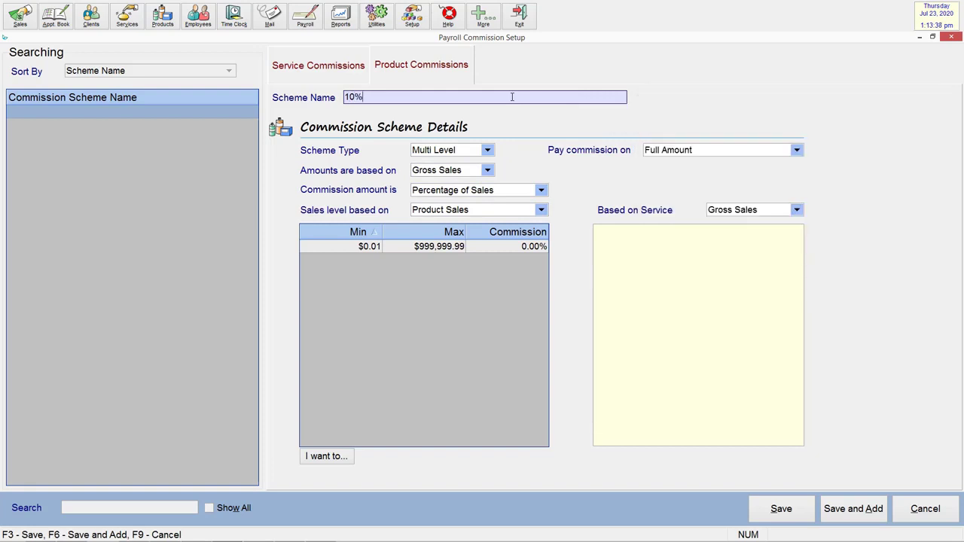
Base the 10% product scheme's amounts on Net Profit and set its scheme type to By Product.
{"action": "left_click", "coordinate": [488, 170]}
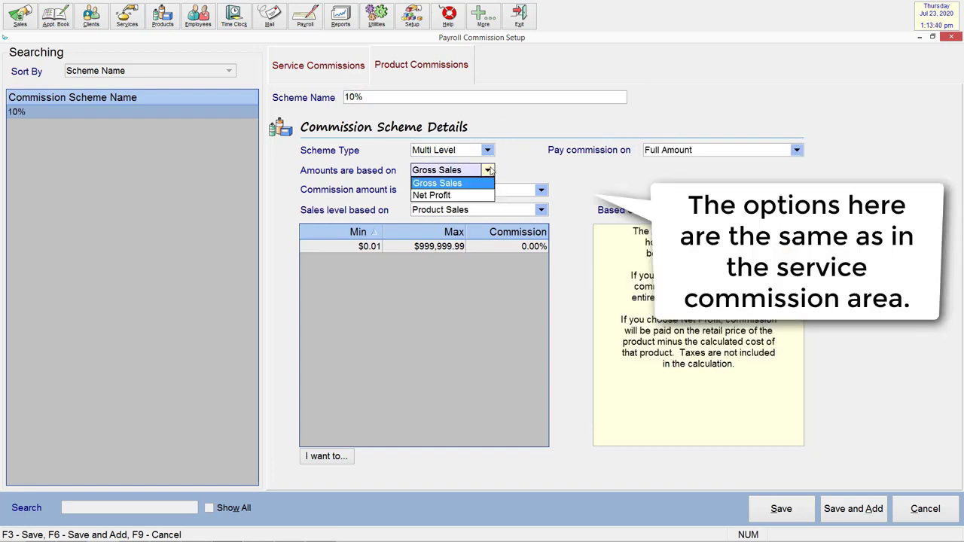
{"action": "left_click", "coordinate": [485, 196]}
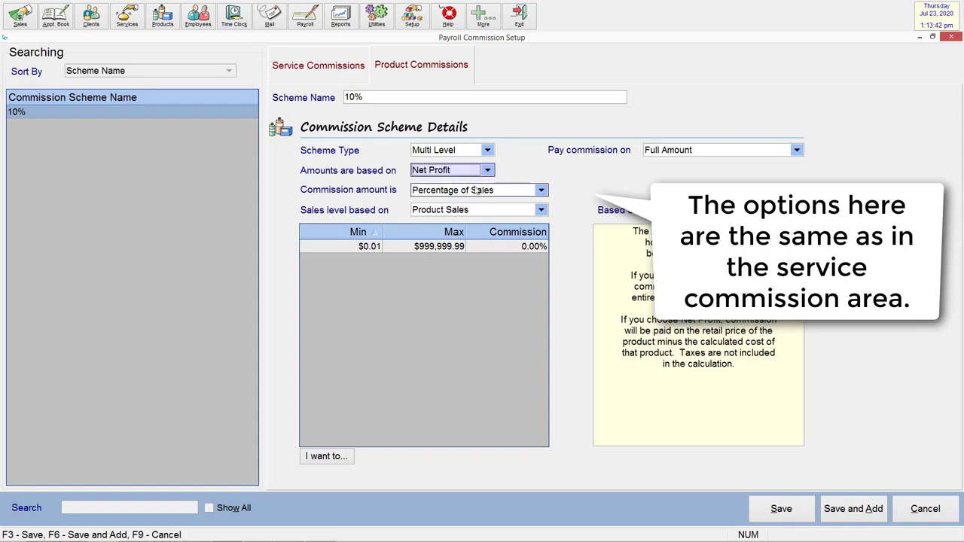
{"action": "left_click", "coordinate": [487, 150]}
{"action": "left_click", "coordinate": [484, 175]}
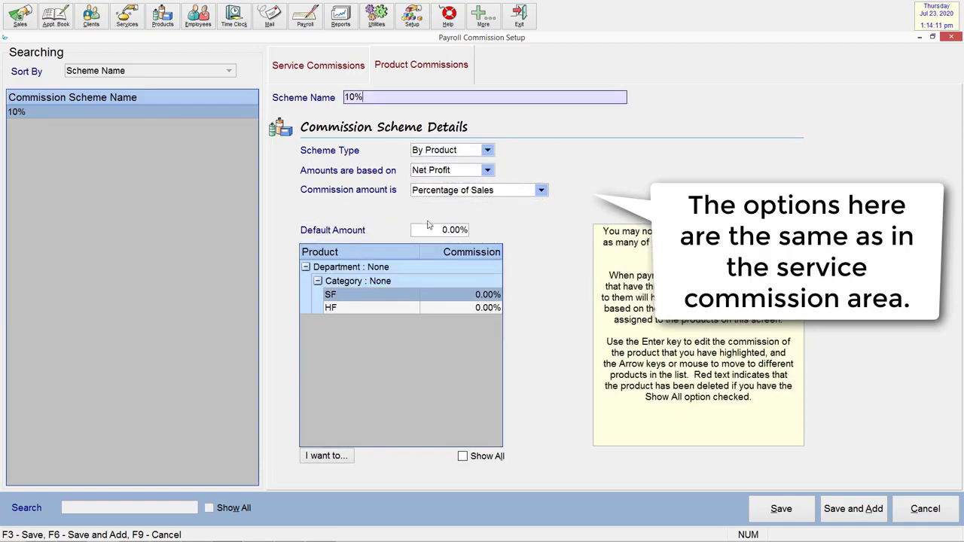
Set the product scheme's default amount to 10%, apply it to all products, and save the scheme.
{"action": "left_click", "coordinate": [441, 231]}
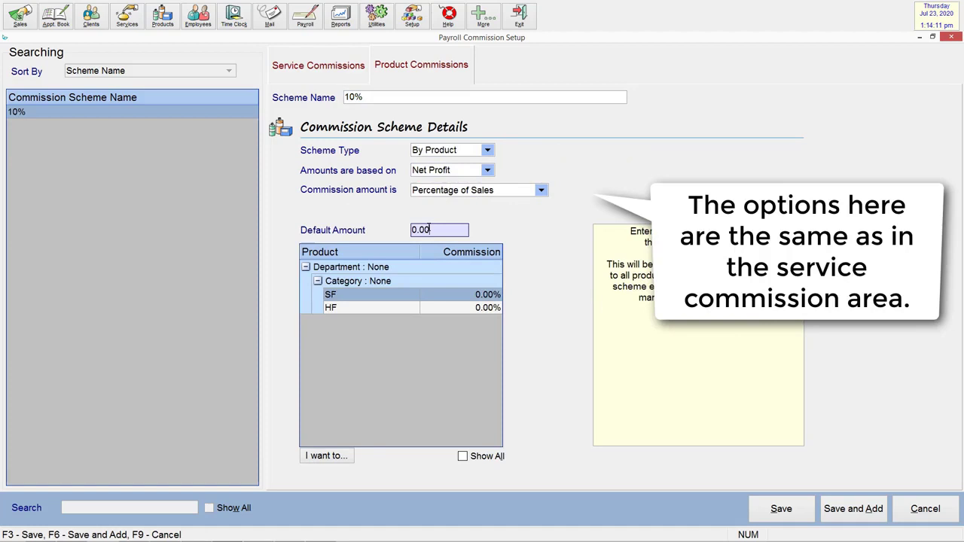
{"action": "double_click", "coordinate": [442, 231]}
{"action": "type", "text": "10"}
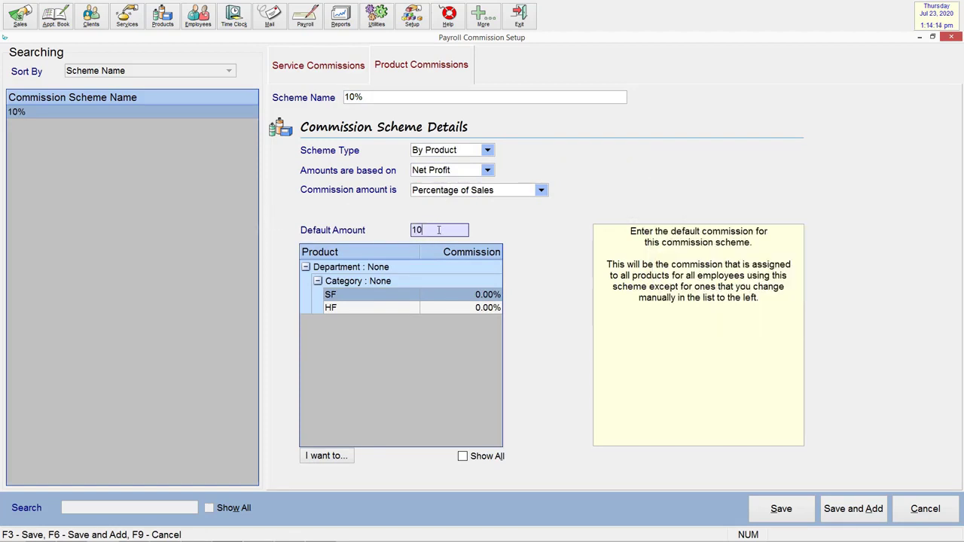
{"action": "left_click", "coordinate": [479, 295]}
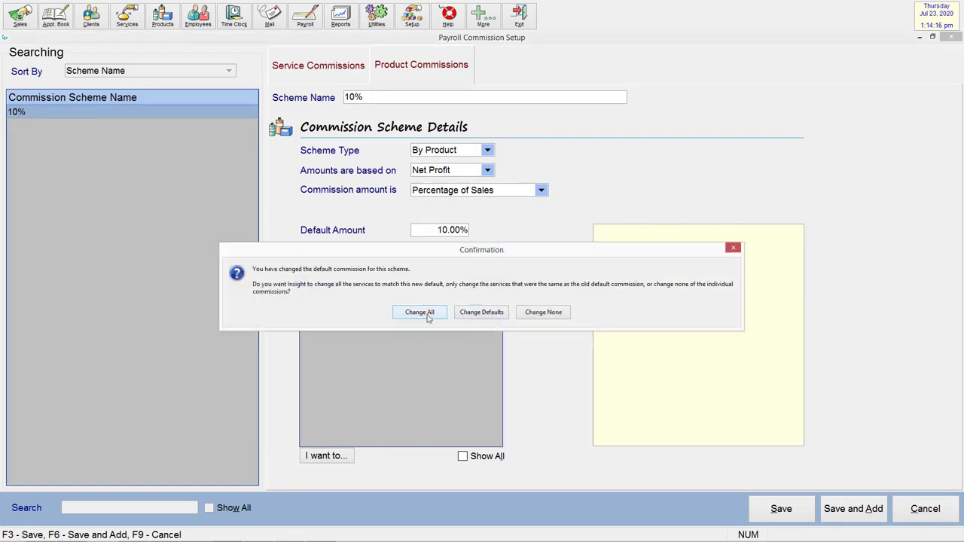
{"action": "left_click", "coordinate": [420, 312]}
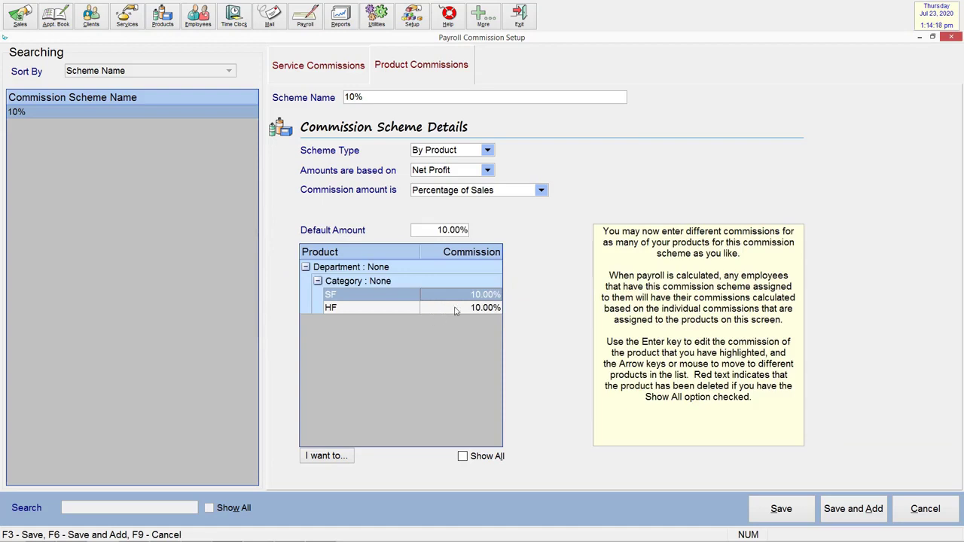
{"action": "left_click", "coordinate": [809, 505]}
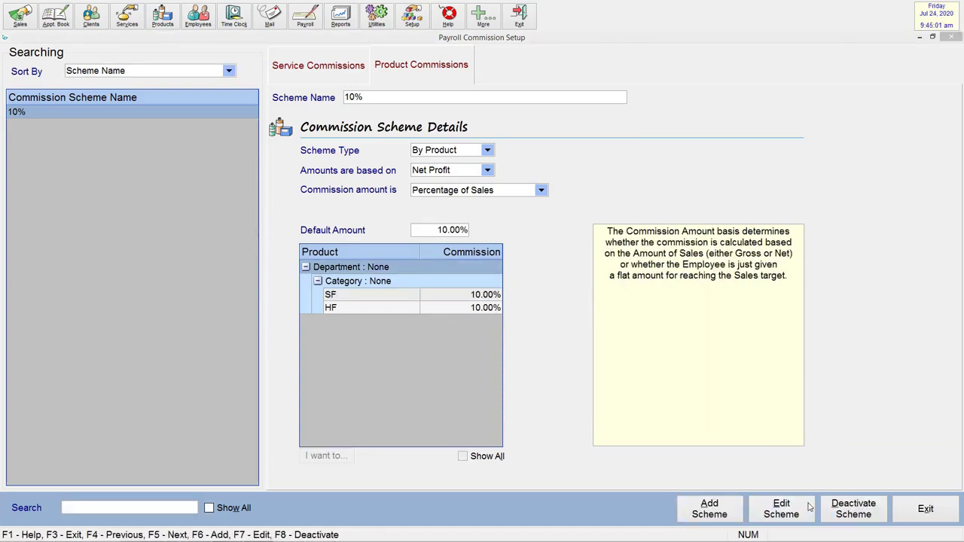
Leave the commission setup and edit the selected employee's pay information, choosing a Bi-Weekly pay period.
{"action": "left_click", "coordinate": [928, 509]}
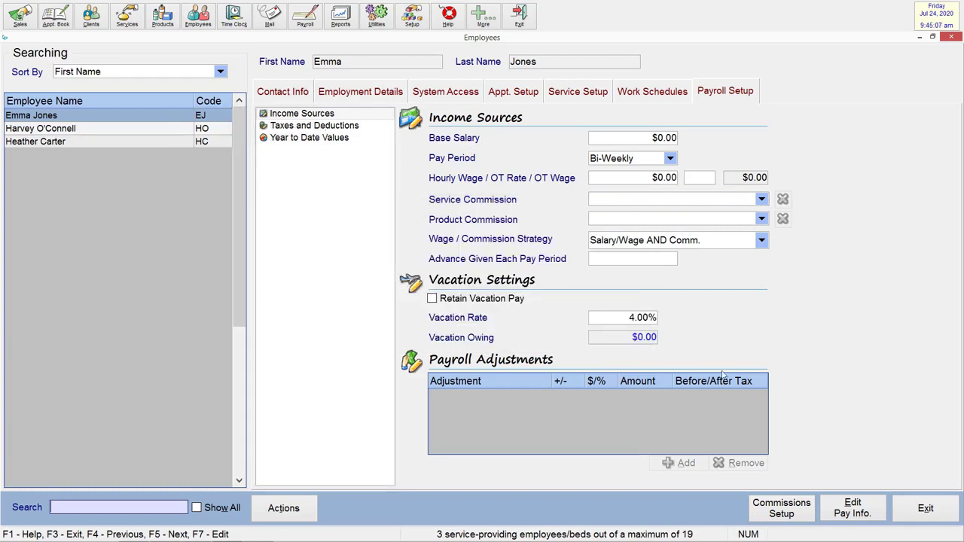
{"action": "left_click", "coordinate": [878, 511]}
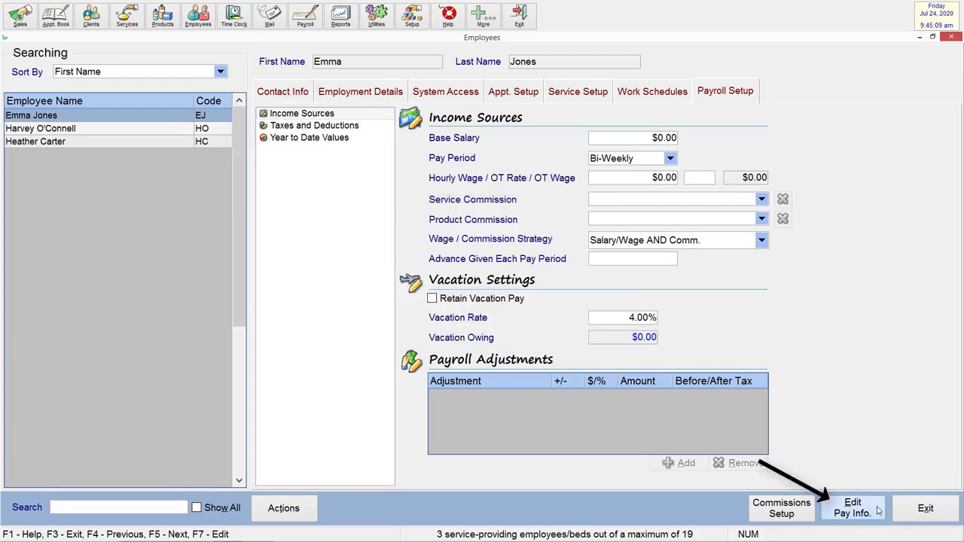
{"action": "left_click", "coordinate": [637, 138]}
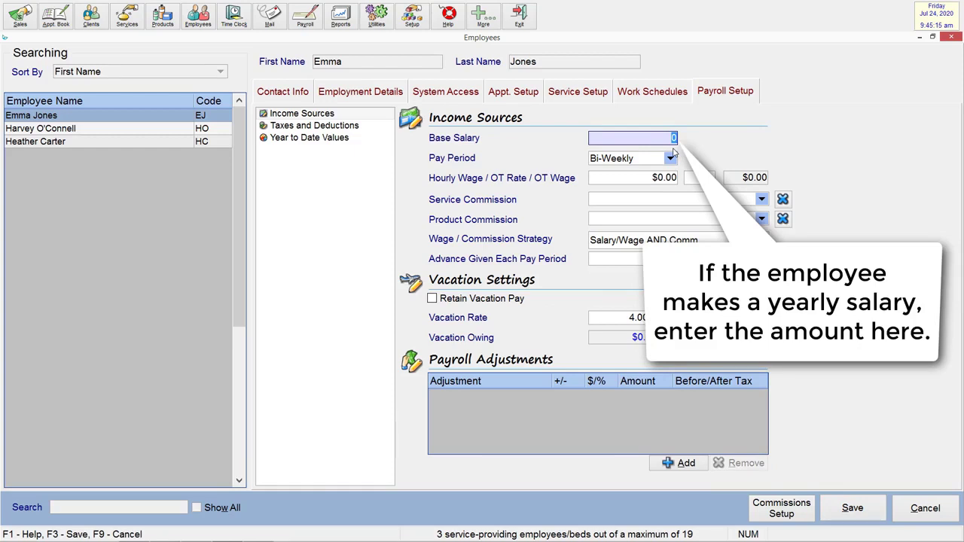
{"action": "left_click", "coordinate": [670, 159]}
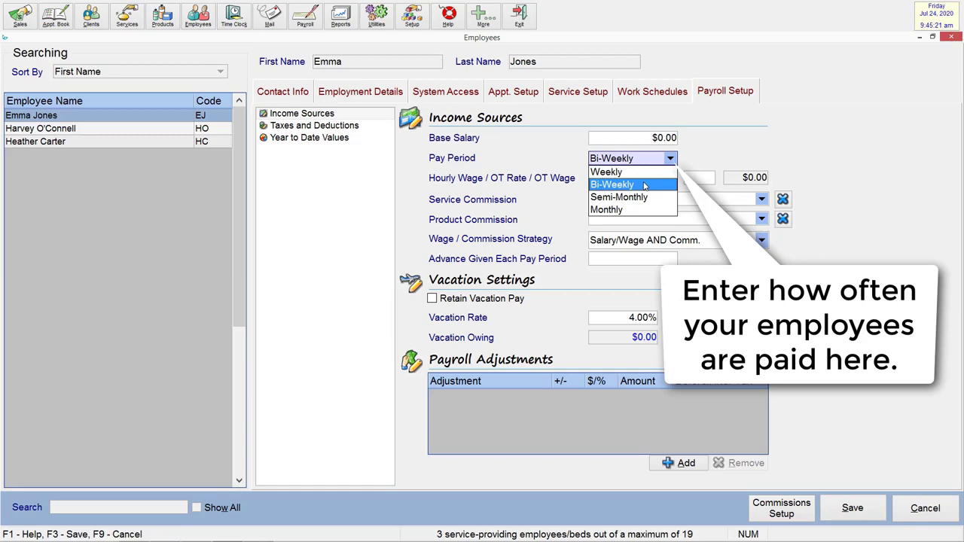
{"action": "left_click", "coordinate": [644, 185]}
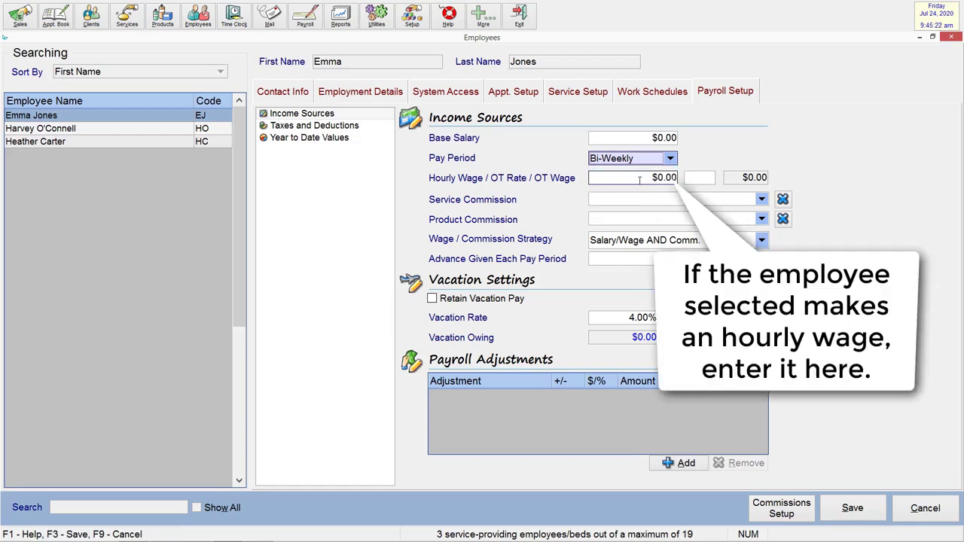
Set the employee's hourly wage to $18.
{"action": "left_click", "coordinate": [639, 179]}
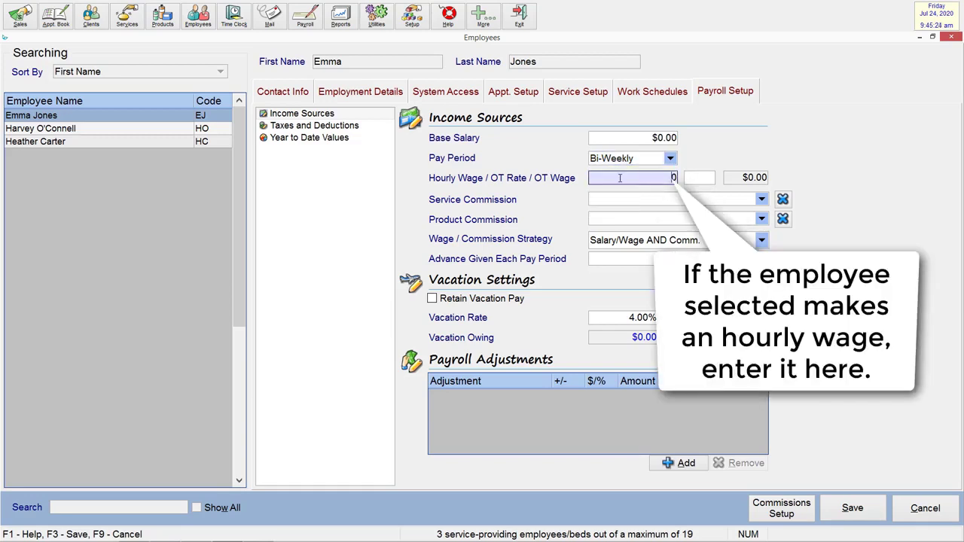
{"action": "left_click_drag", "start_coordinate": [631, 179], "coordinate": [693, 179]}
{"action": "type", "text": "18"}
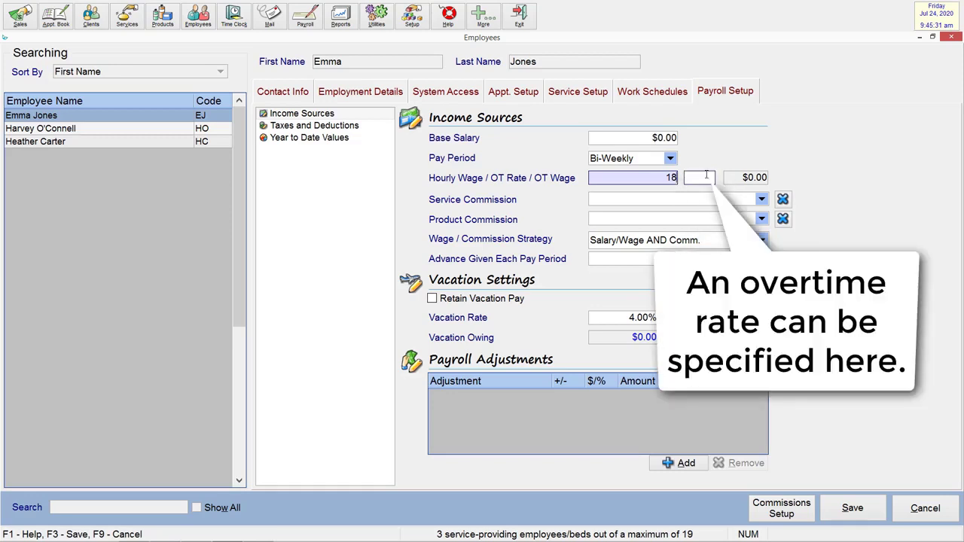
{"action": "left_click", "coordinate": [705, 177]}
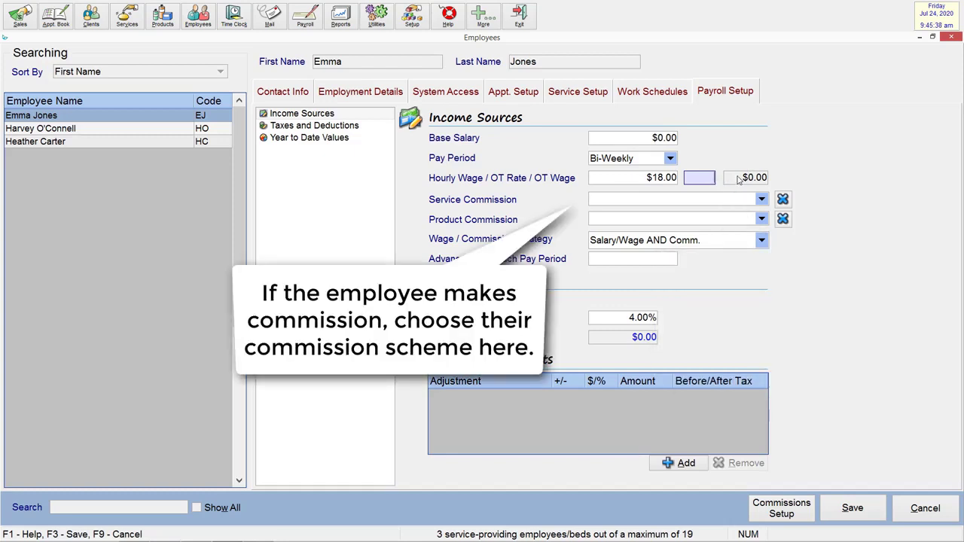
Assign the Master Stylist (60%) service and 10% product commission schemes to the employee, using the Salary/Wage OR Comm. strategy.
{"action": "left_click", "coordinate": [655, 199]}
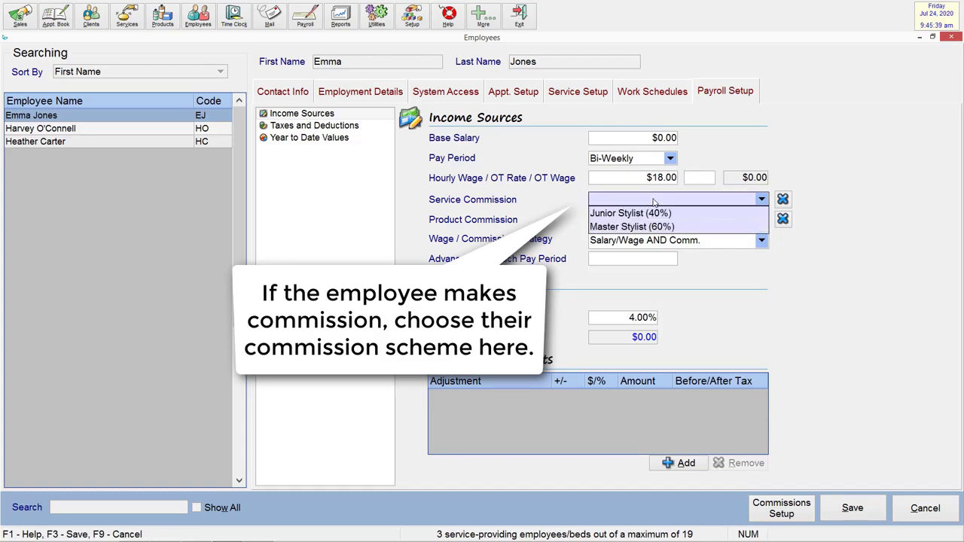
{"action": "left_click", "coordinate": [762, 226]}
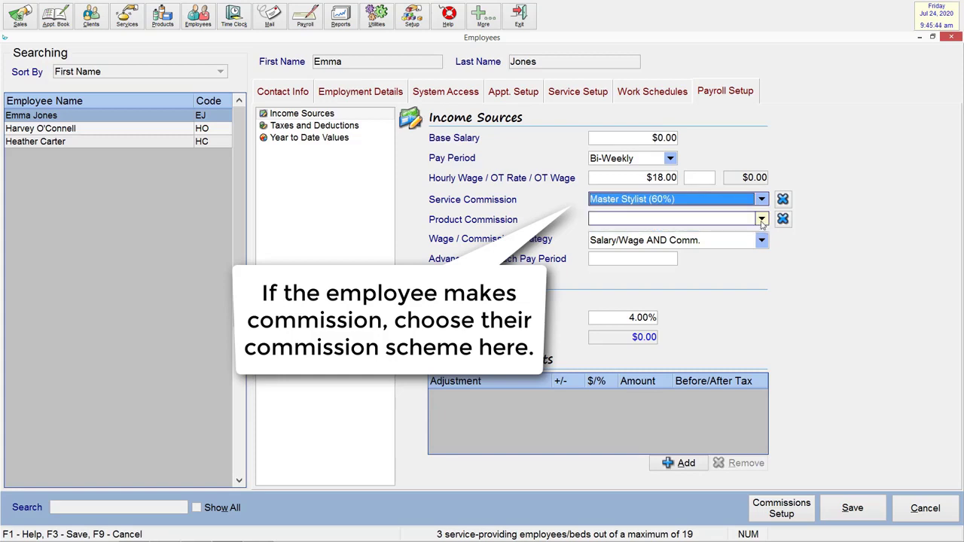
{"action": "left_click", "coordinate": [762, 219]}
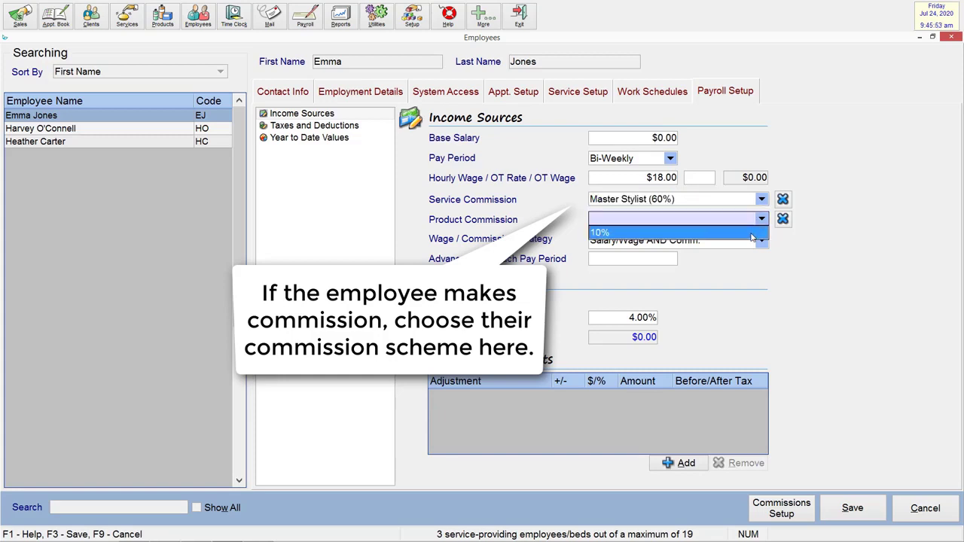
{"action": "left_click", "coordinate": [752, 234]}
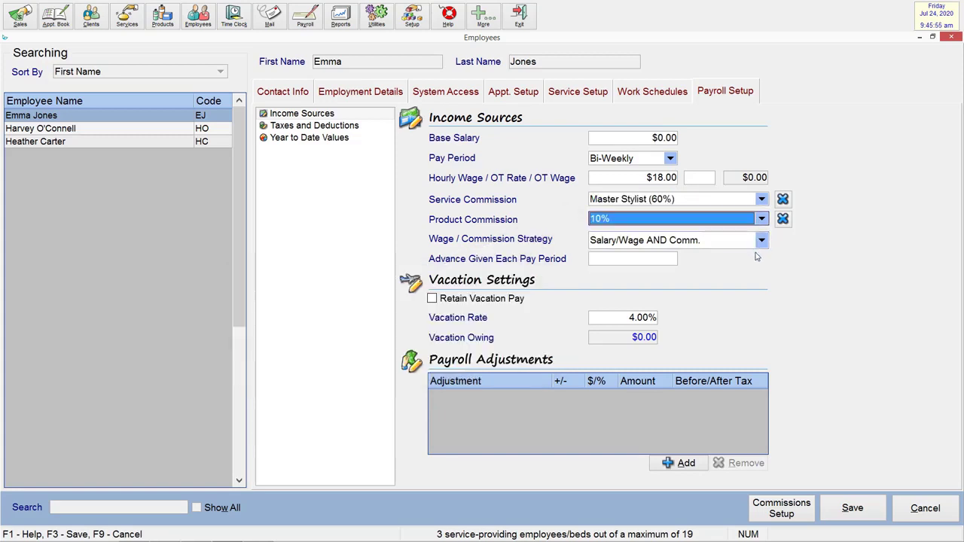
{"action": "left_click", "coordinate": [761, 241]}
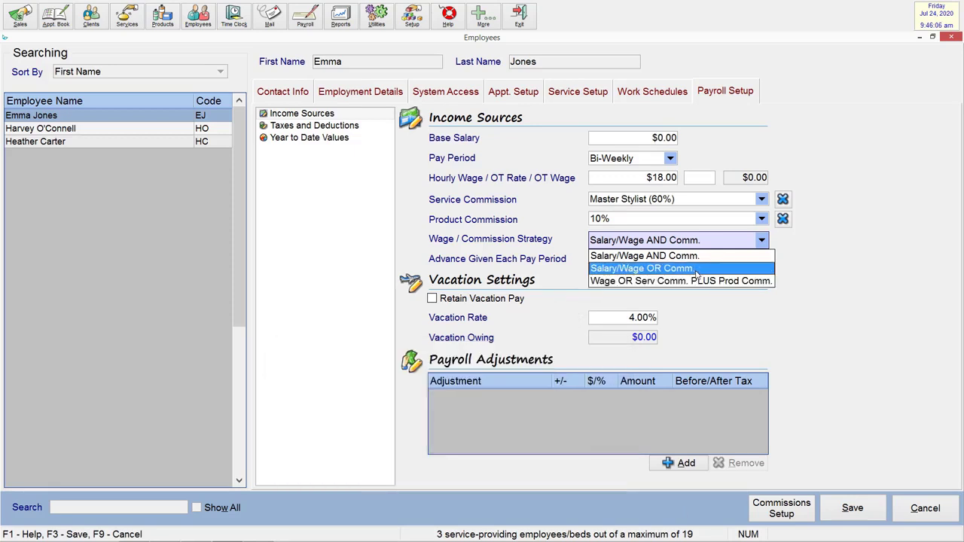
{"action": "left_click", "coordinate": [700, 269]}
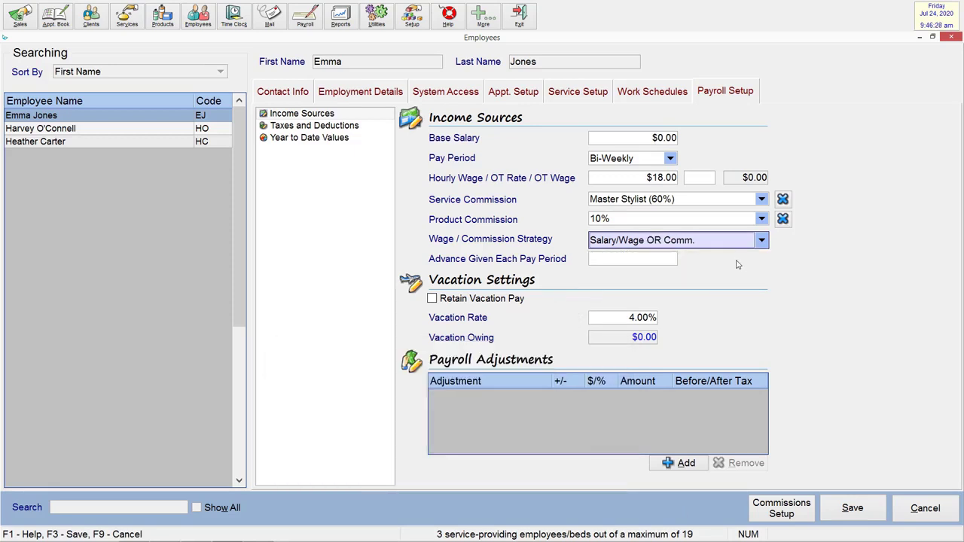
{"action": "left_click", "coordinate": [666, 257]}
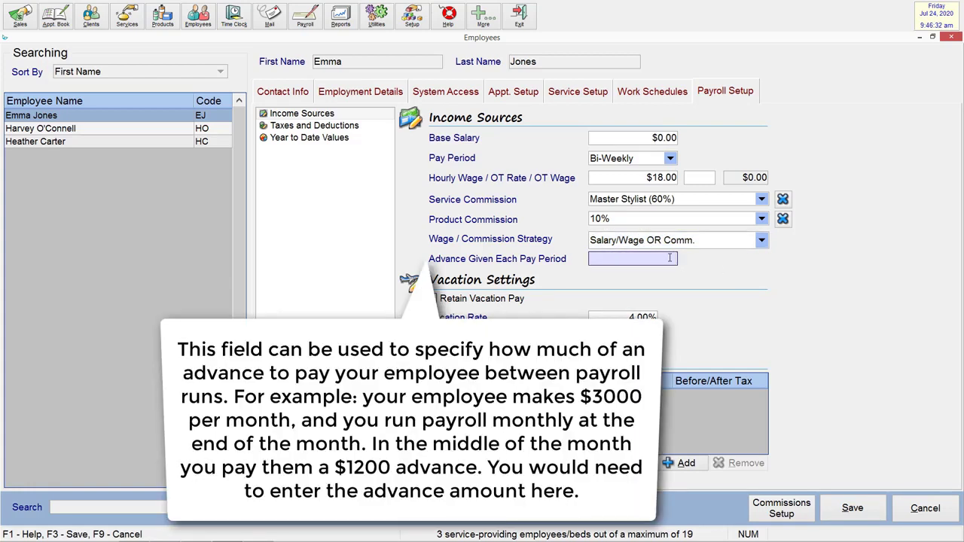
{"action": "type", "text": "123"}
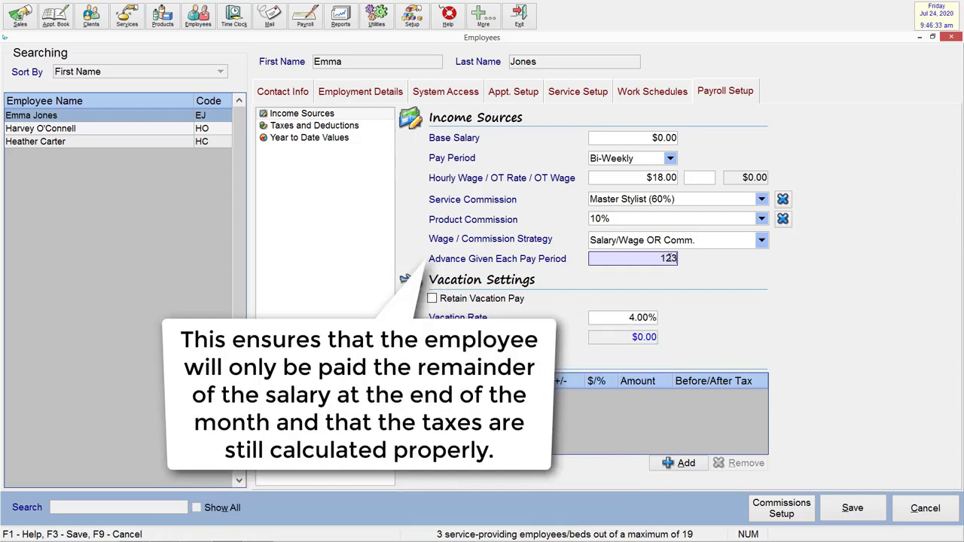
{"action": "key", "text": "BackSpace"}
{"action": "key", "text": "BackSpace"}
{"action": "key", "text": "BackSpace"}
Enable Retain Vacation Pay in the employee's vacation settings.
{"action": "left_click", "coordinate": [625, 318]}
{"action": "double_click", "coordinate": [626, 319]}
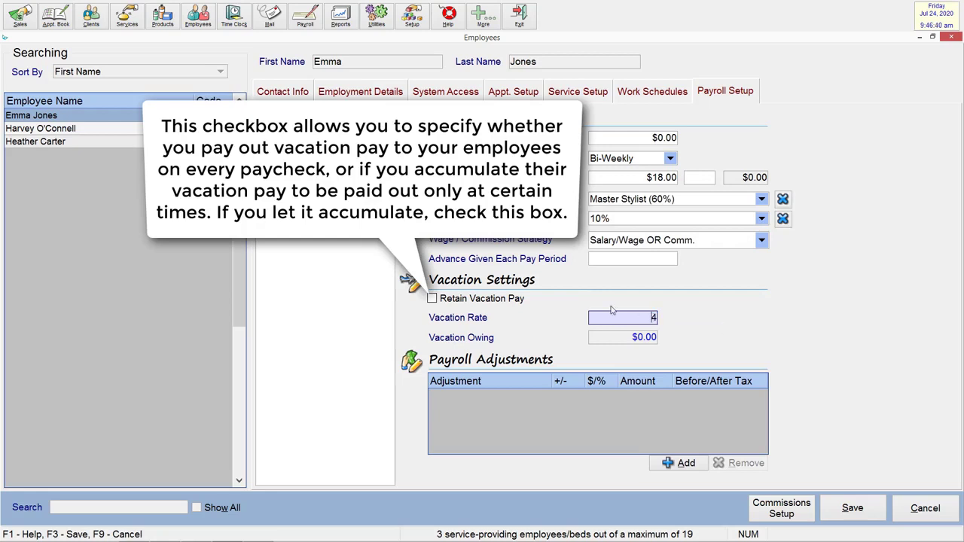
{"action": "left_click", "coordinate": [432, 298]}
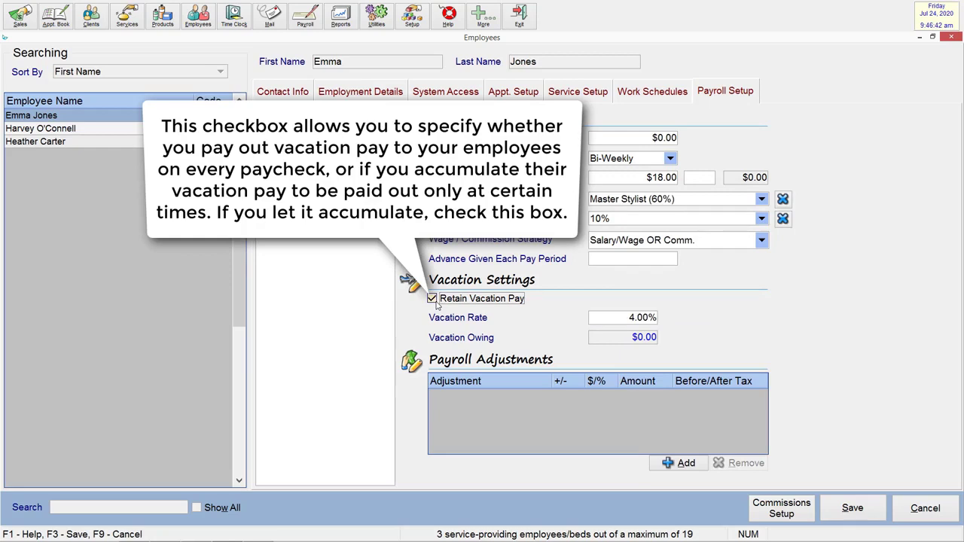
Disable Retain Vacation Pay and add a payroll adjustment named Health Benefits that subtracts value.
{"action": "left_click", "coordinate": [433, 302]}
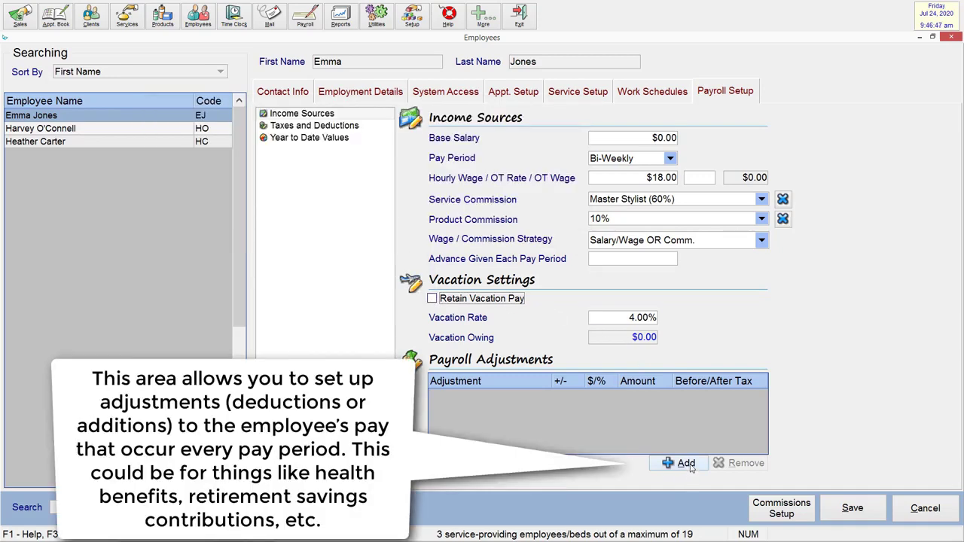
{"action": "left_click", "coordinate": [685, 464]}
{"action": "left_click", "coordinate": [491, 397]}
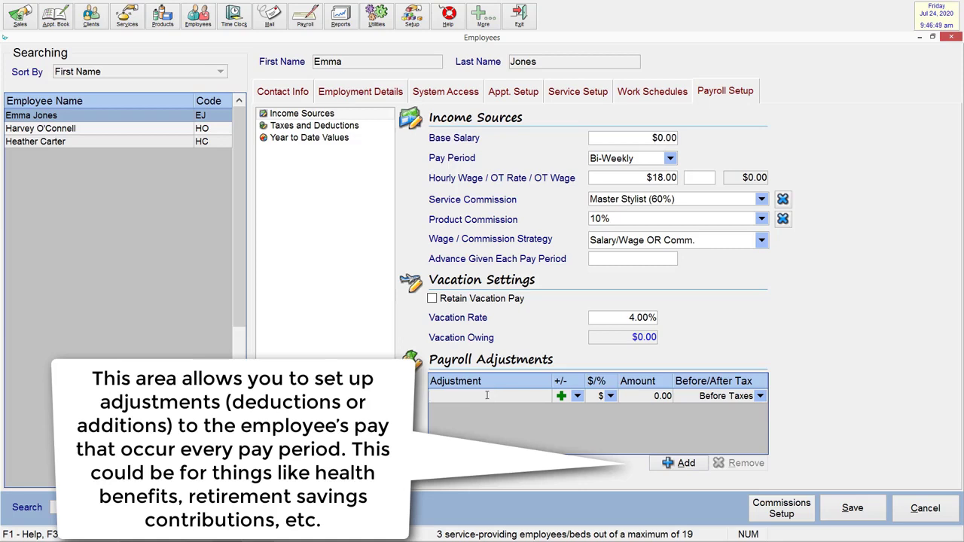
{"action": "type", "text": "Health Benefits"}
{"action": "left_click", "coordinate": [579, 398]}
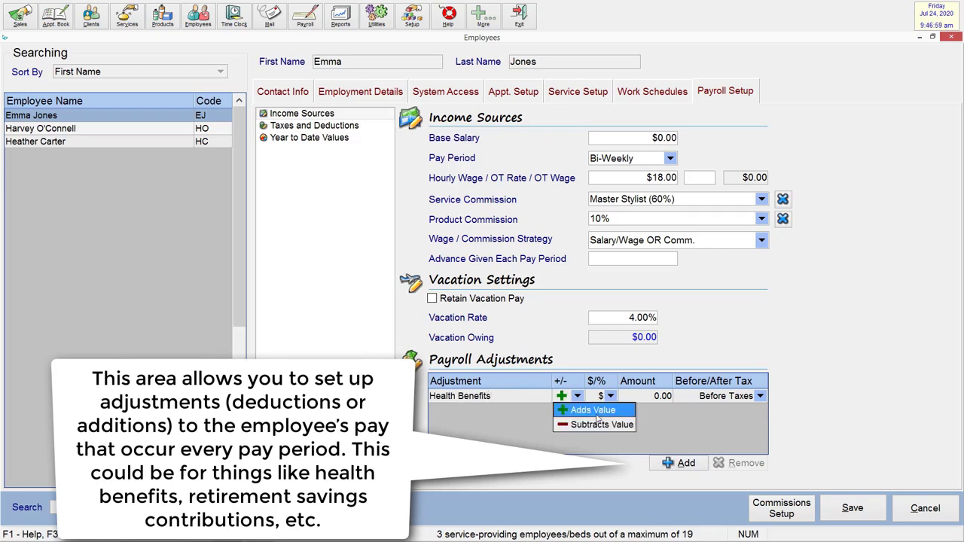
{"action": "left_click", "coordinate": [602, 424]}
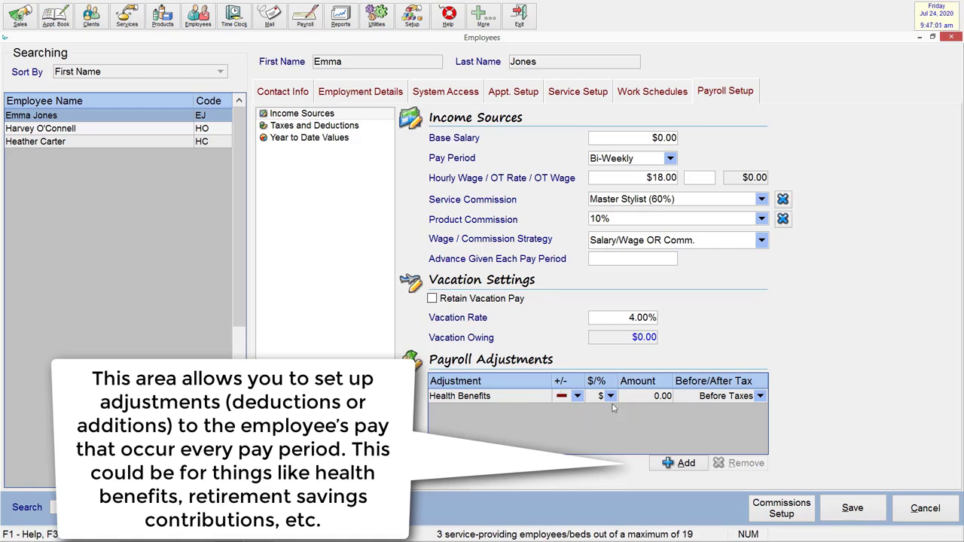
Make the Health Benefits adjustment a 5% deduction applied before taxes, and save the employee's pay information.
{"action": "left_click", "coordinate": [611, 396]}
{"action": "left_click", "coordinate": [602, 422]}
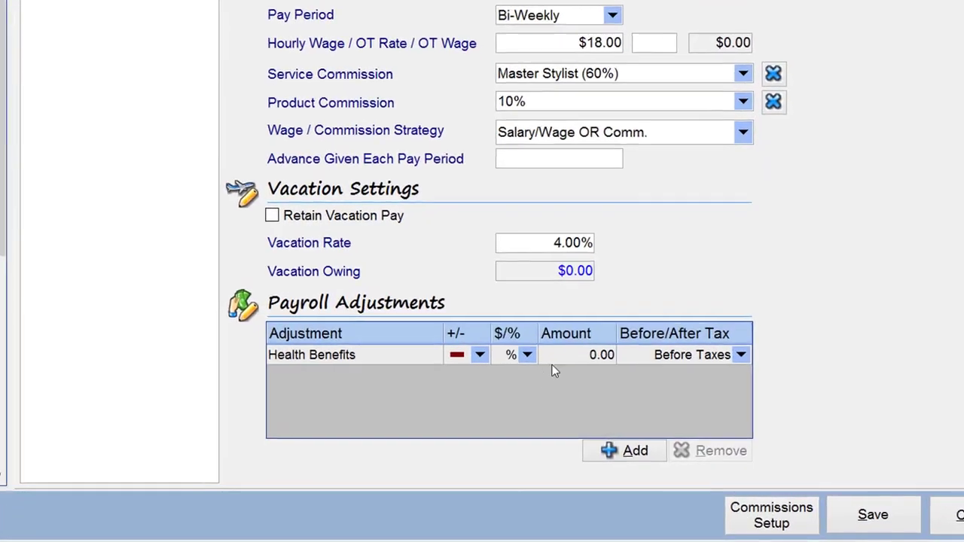
{"action": "left_click", "coordinate": [582, 352]}
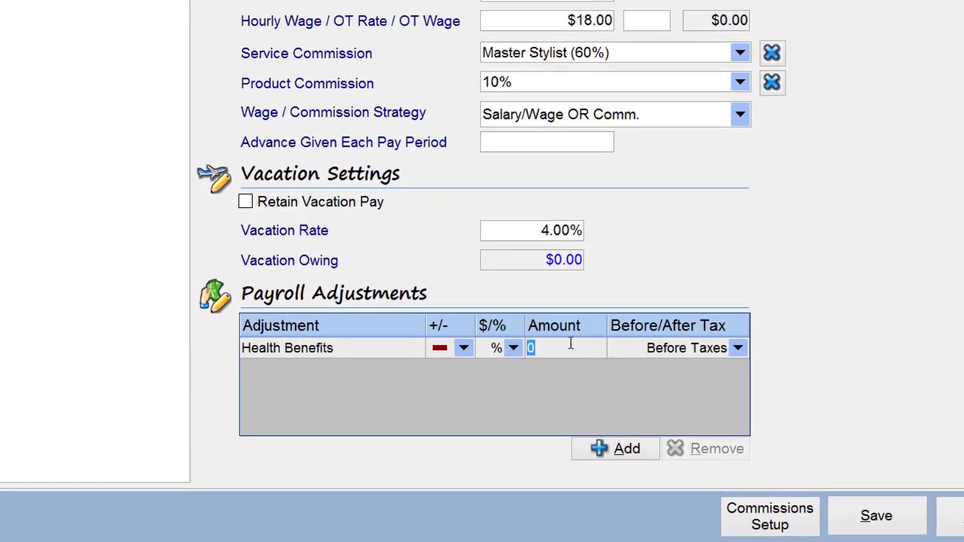
{"action": "type", "text": "5"}
{"action": "left_click", "coordinate": [745, 347]}
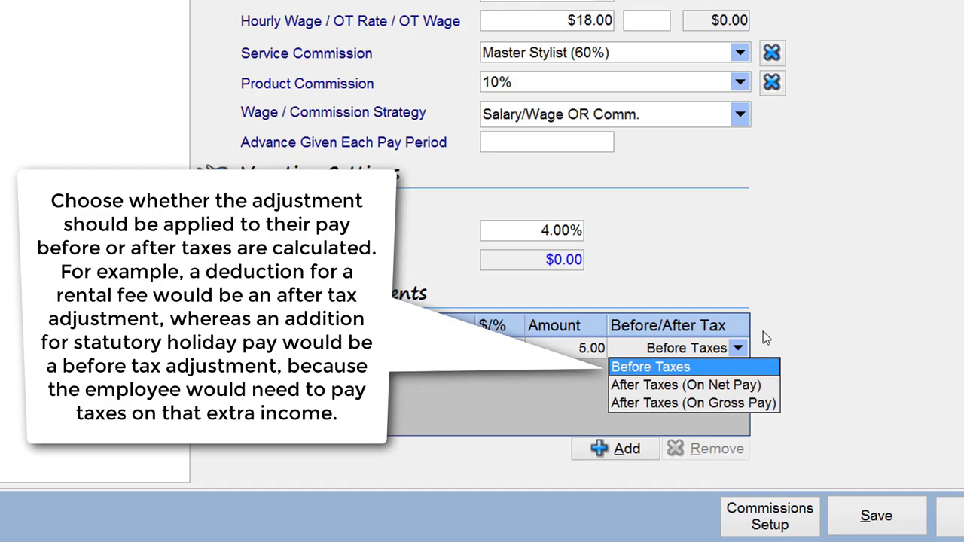
{"action": "left_click", "coordinate": [707, 367]}
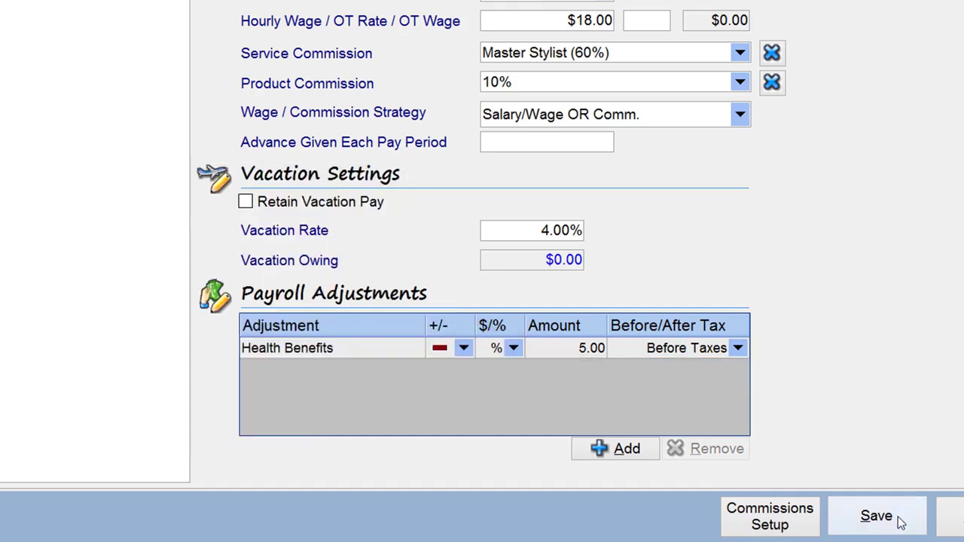
{"action": "left_click", "coordinate": [874, 516]}
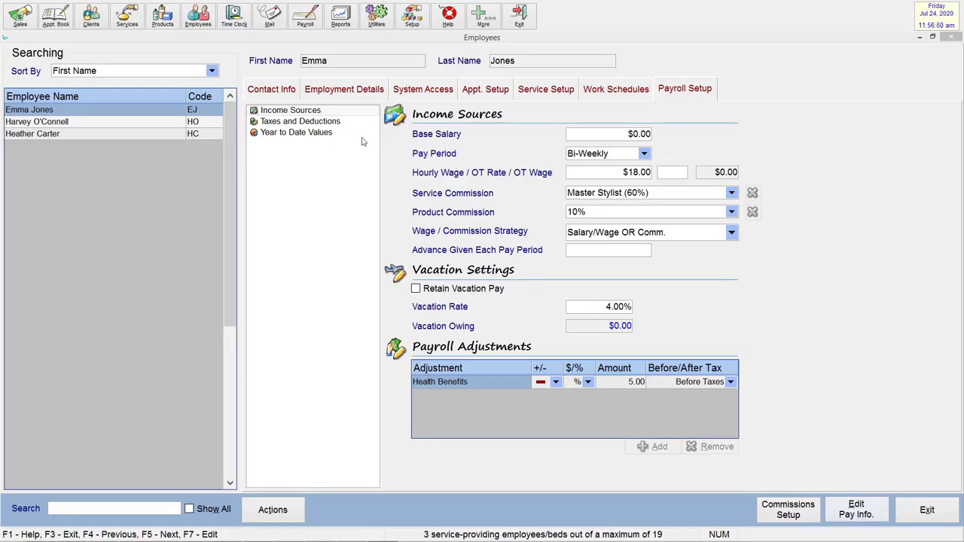
Edit the employee's taxes and deductions, using claim code 1 for both the federal and provincial claim codes.
{"action": "left_click", "coordinate": [354, 123]}
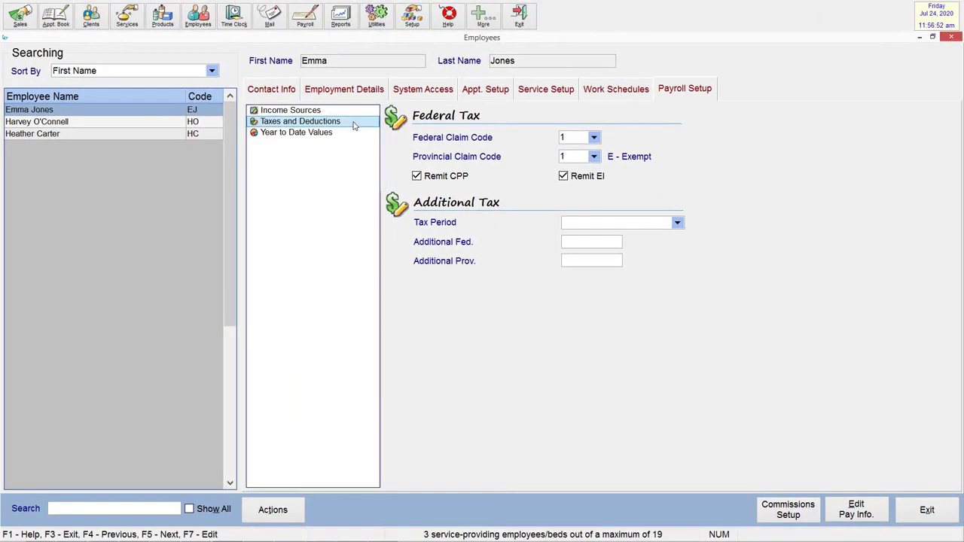
{"action": "left_click", "coordinate": [885, 515]}
{"action": "left_click", "coordinate": [594, 137]}
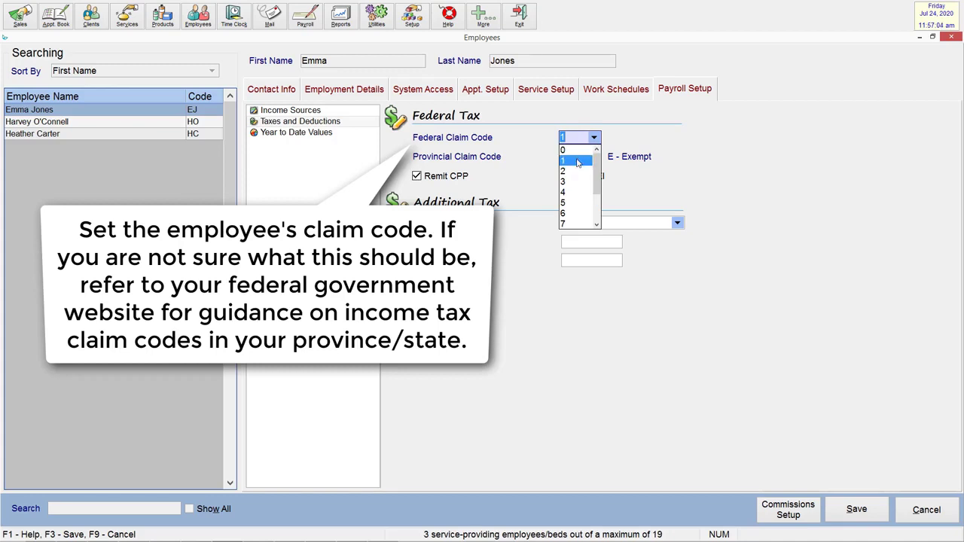
{"action": "left_click", "coordinate": [578, 162]}
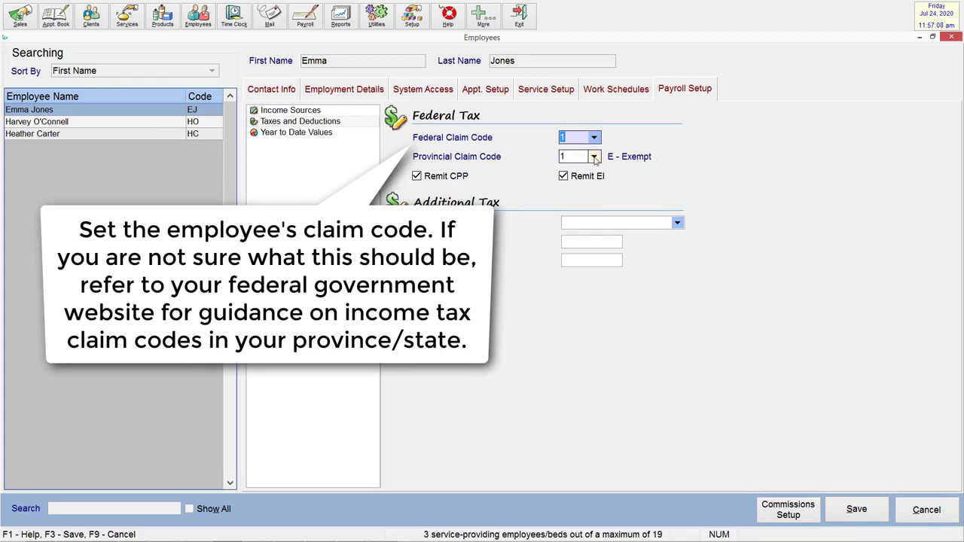
{"action": "left_click", "coordinate": [594, 157]}
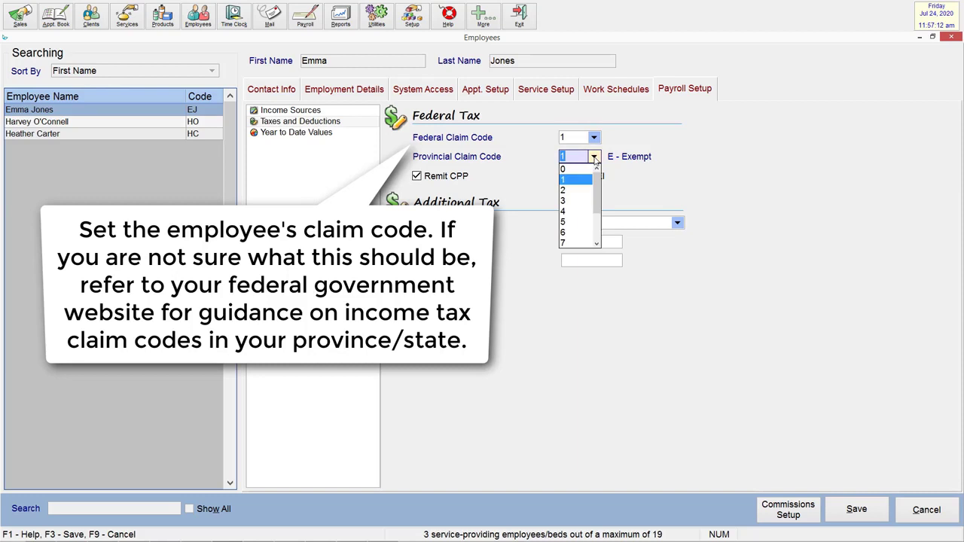
{"action": "left_click", "coordinate": [594, 157]}
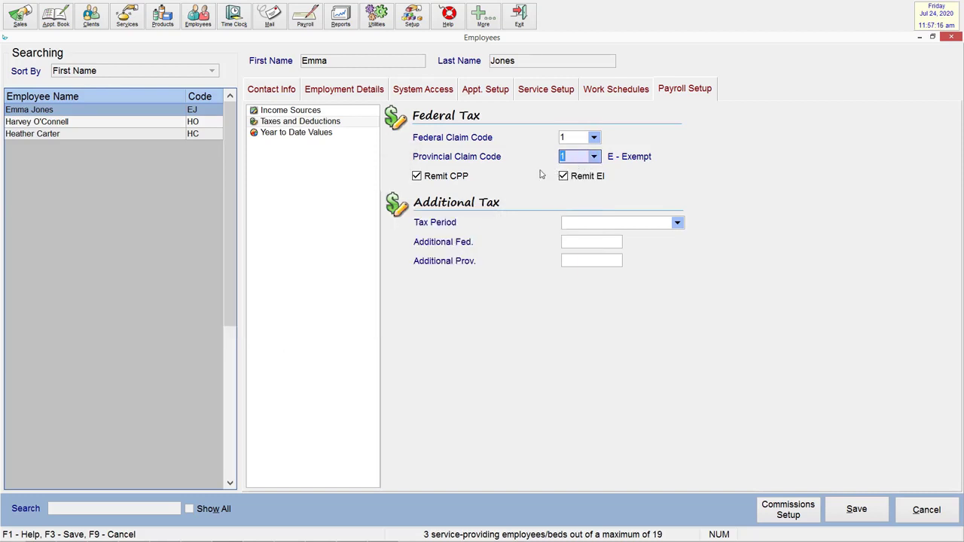
Try switching the Remit CPP and Remit EI deductions off and back on.
{"action": "left_click", "coordinate": [419, 179]}
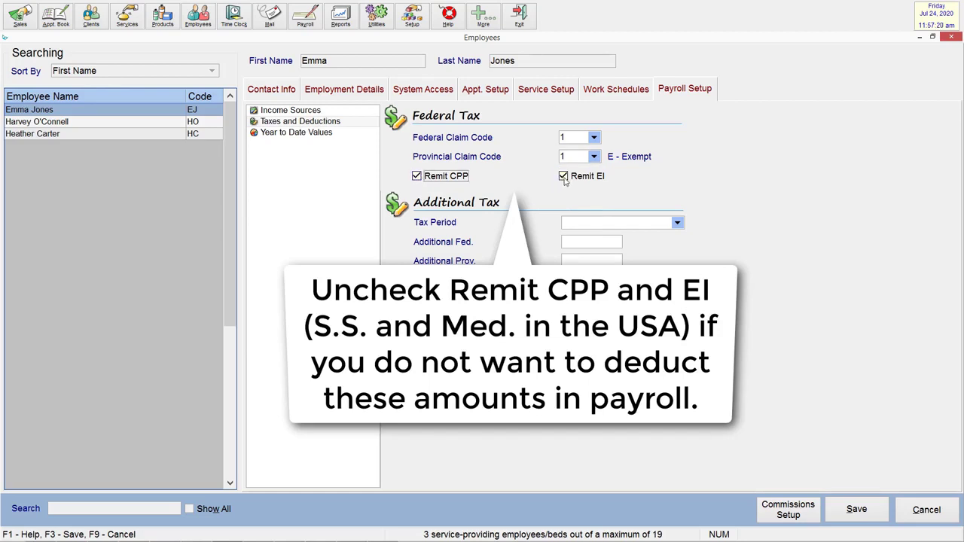
{"action": "left_click", "coordinate": [564, 179]}
{"action": "left_click", "coordinate": [565, 182]}
Set the additional tax period to Each Pay Period, with $50 additional federal and $20 additional provincial tax.
{"action": "left_click", "coordinate": [677, 223]}
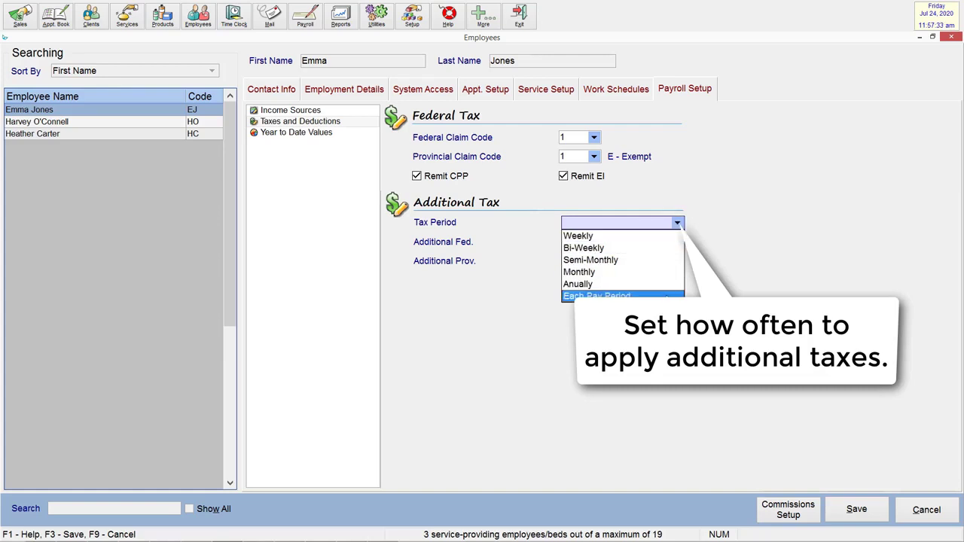
{"action": "key", "text": "Escape"}
{"action": "left_click", "coordinate": [592, 242]}
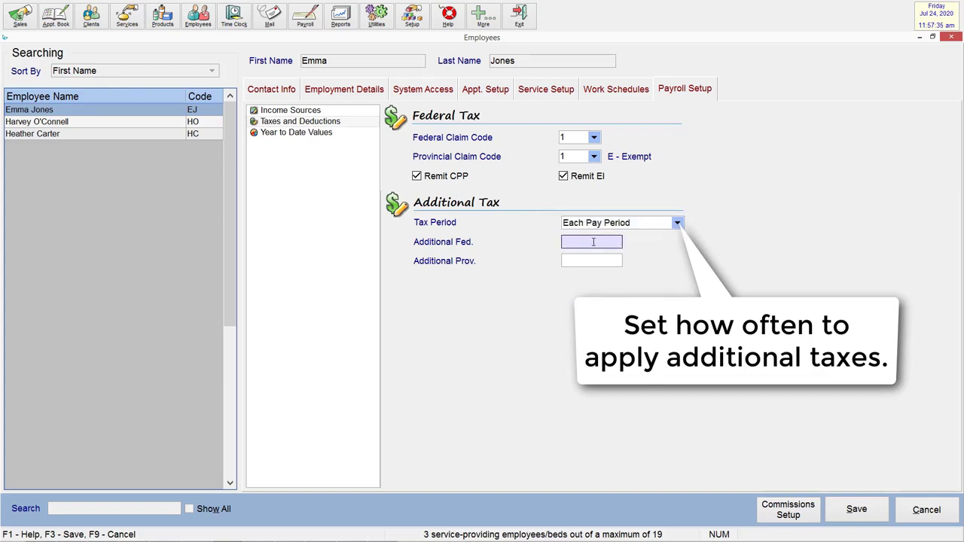
{"action": "type", "text": "50"}
{"action": "left_click", "coordinate": [605, 261]}
{"action": "type", "text": "20"}
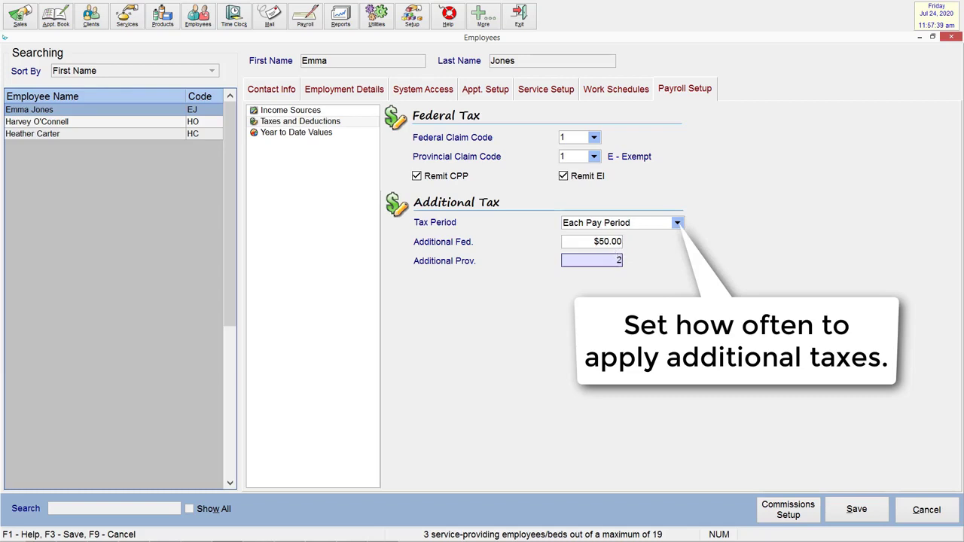
Clear the additional federal and provincial tax amounts and save the tax settings.
{"action": "left_click", "coordinate": [600, 239]}
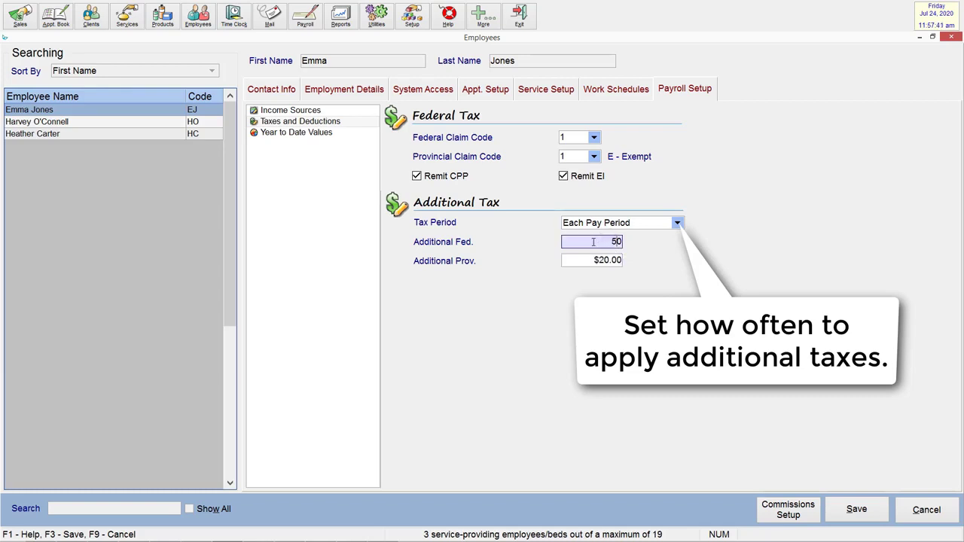
{"action": "key", "text": "BackSpace"}
{"action": "key", "text": "BackSpace"}
{"action": "left_click", "coordinate": [593, 261]}
{"action": "key", "text": "BackSpace"}
{"action": "key", "text": "BackSpace"}
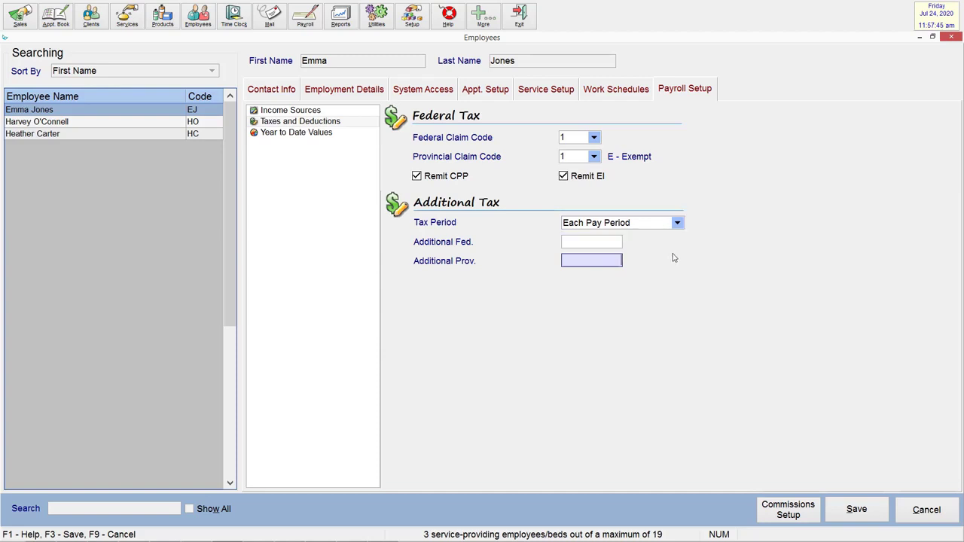
{"action": "left_click", "coordinate": [876, 507]}
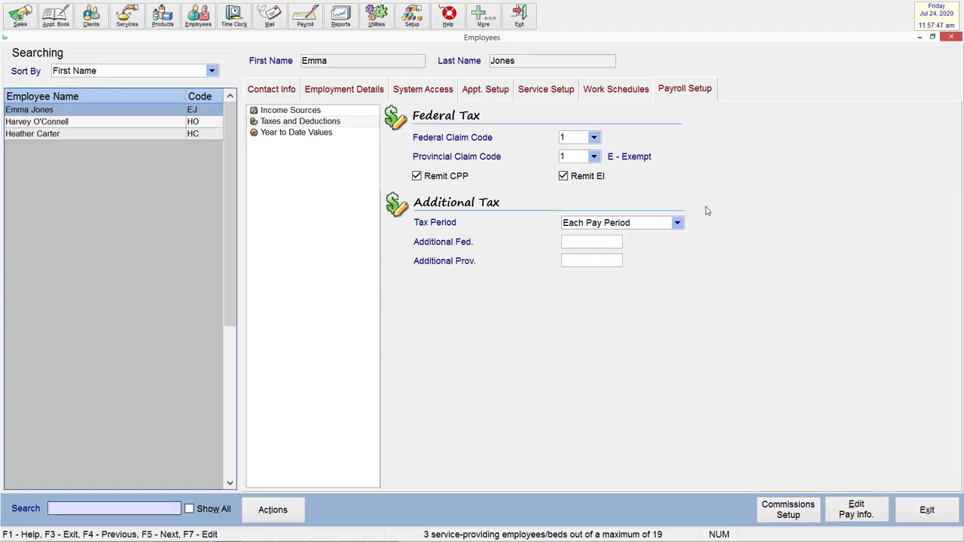
Review the employee's year-to-date payroll values and return to the income sources.
{"action": "left_click", "coordinate": [323, 133]}
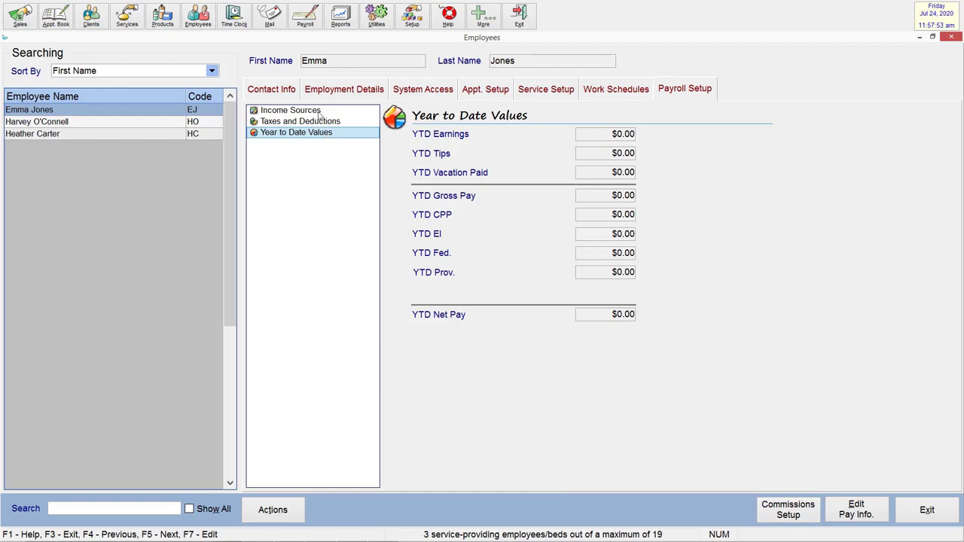
{"action": "left_click", "coordinate": [320, 112]}
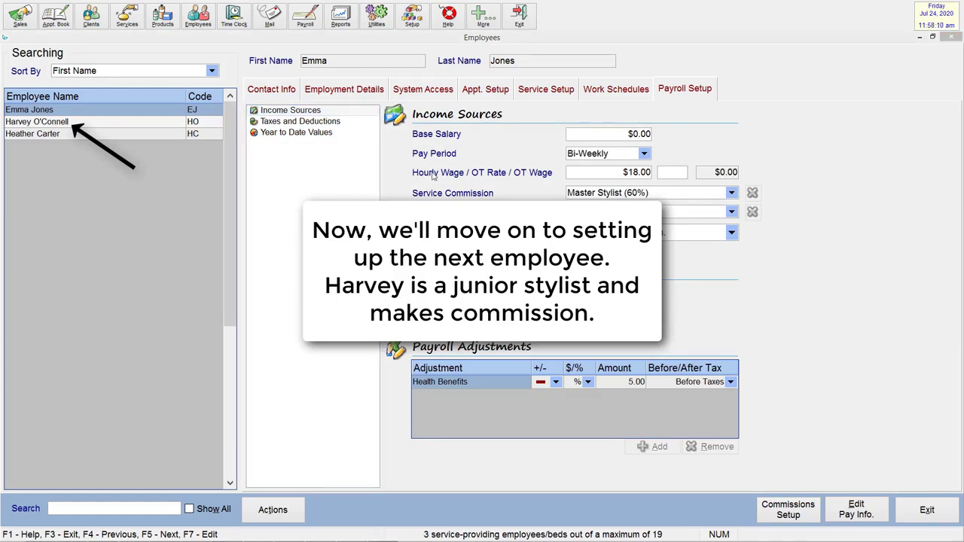
Edit the pay information of the second employee in the list and set the hourly wage to $18.
{"action": "left_click", "coordinate": [143, 124]}
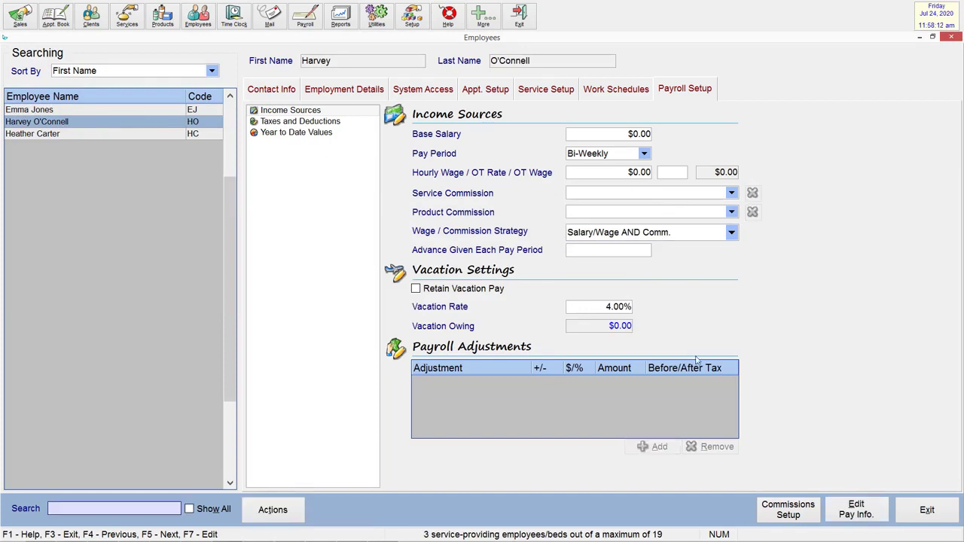
{"action": "key", "text": "F7"}
{"action": "left_click", "coordinate": [626, 172]}
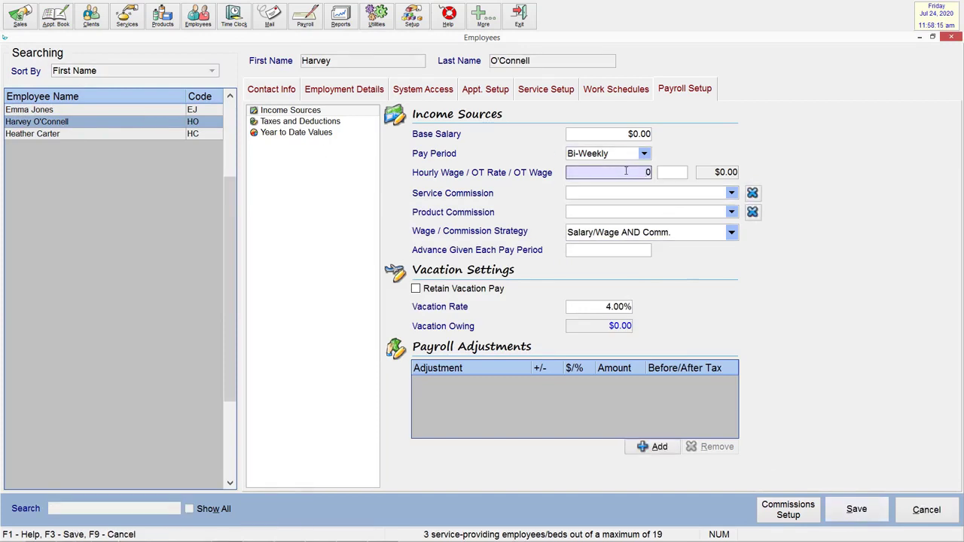
{"action": "key", "text": "BackSpace"}
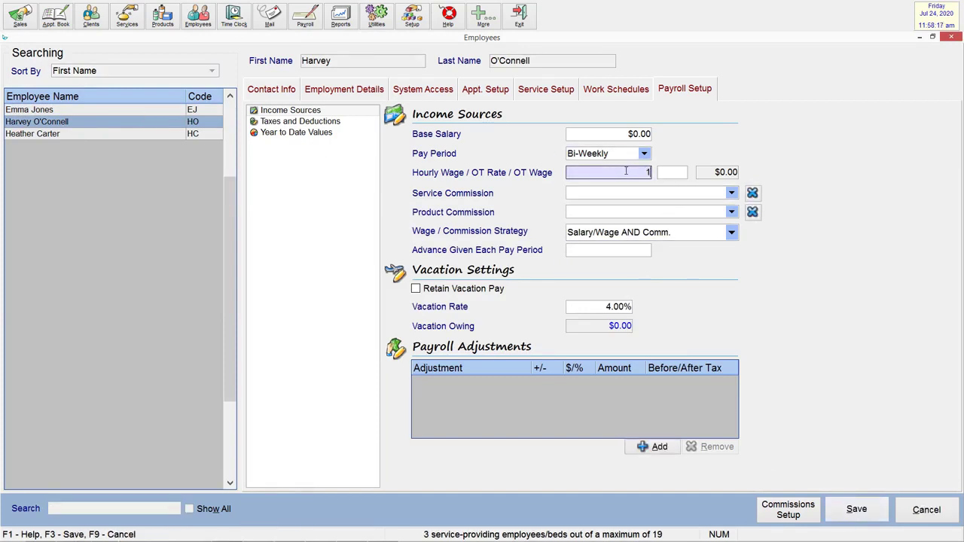
{"action": "type", "text": "18"}
Assign the Junior Stylist (40%) service and 10% product commission schemes, using the Salary/Wage OR Comm. strategy.
{"action": "left_click", "coordinate": [701, 193]}
{"action": "left_click", "coordinate": [684, 207]}
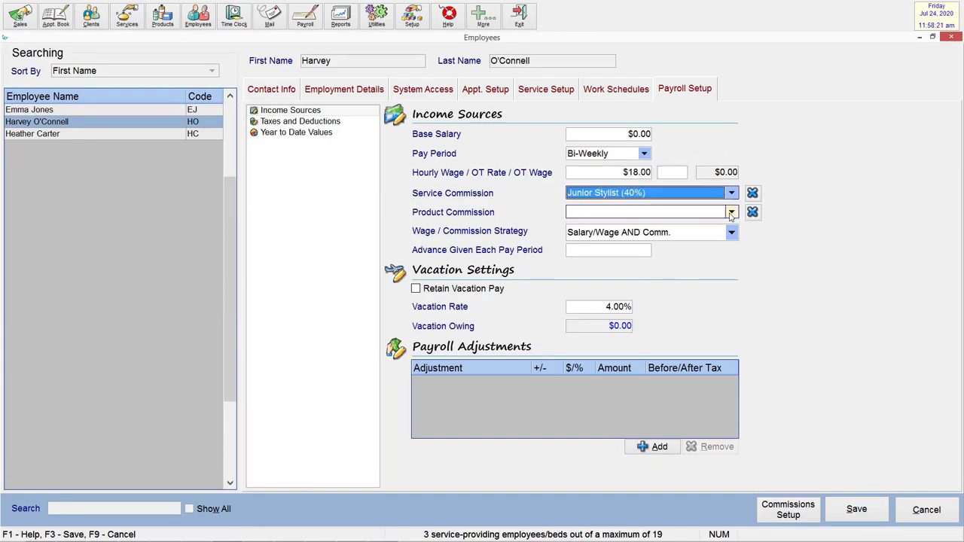
{"action": "left_click", "coordinate": [730, 212]}
{"action": "left_click", "coordinate": [698, 227]}
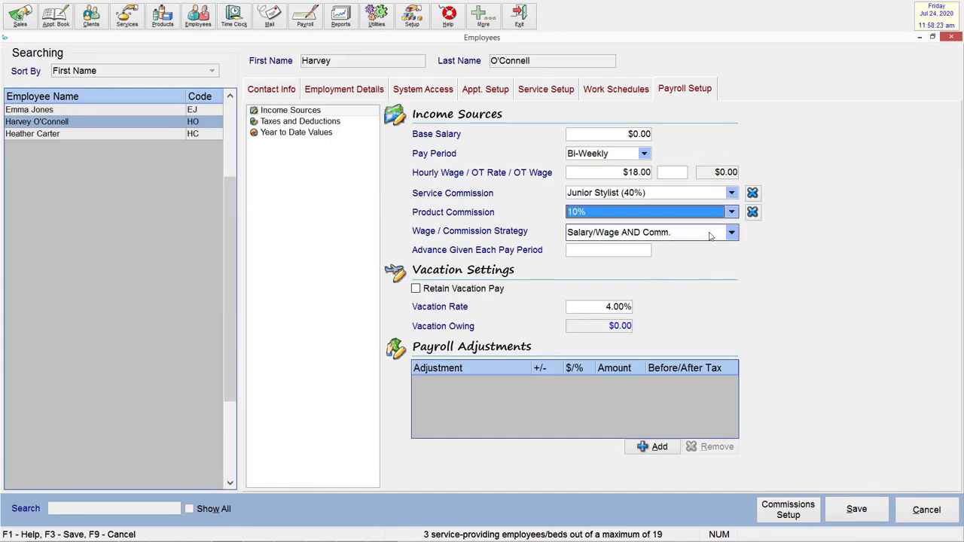
{"action": "left_click", "coordinate": [710, 235]}
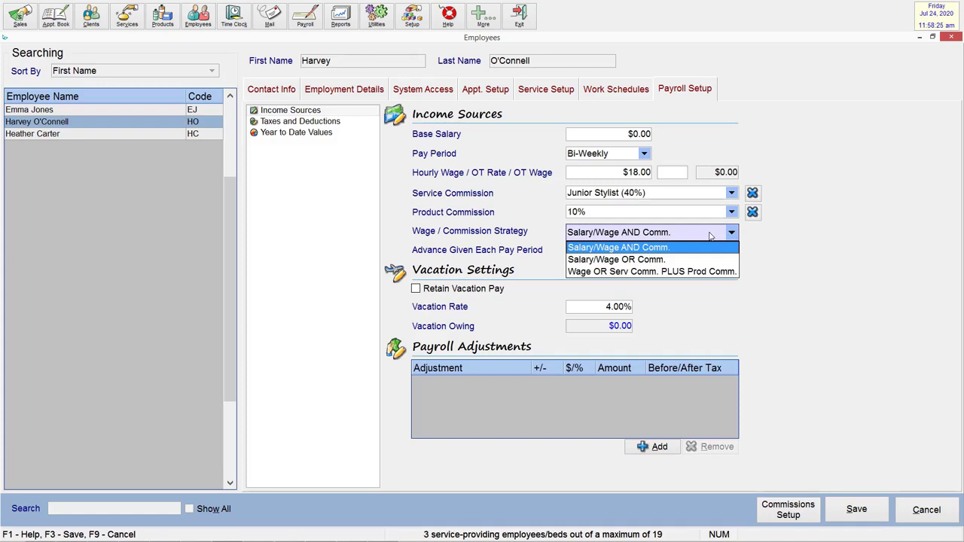
{"action": "left_click", "coordinate": [710, 259]}
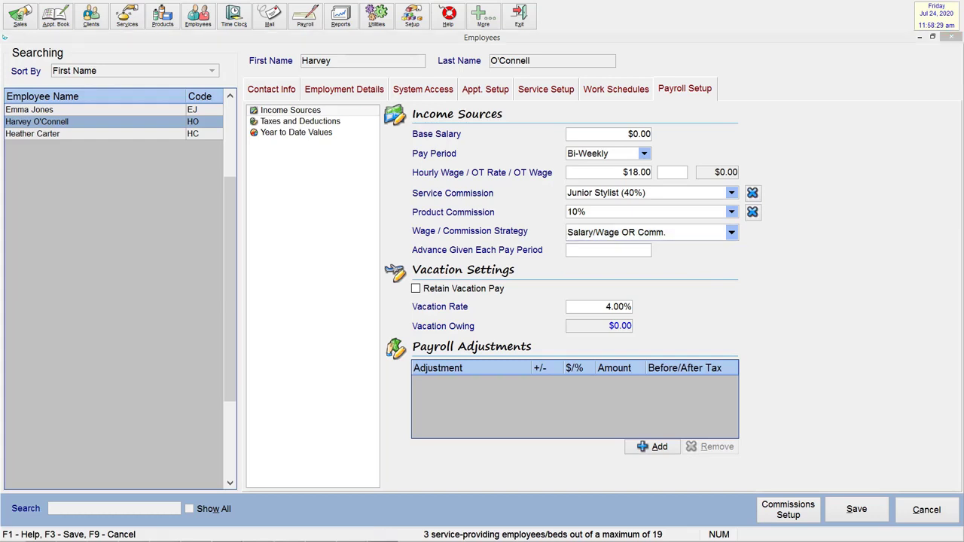
{"action": "left_click", "coordinate": [731, 233]}
{"action": "left_click", "coordinate": [732, 234]}
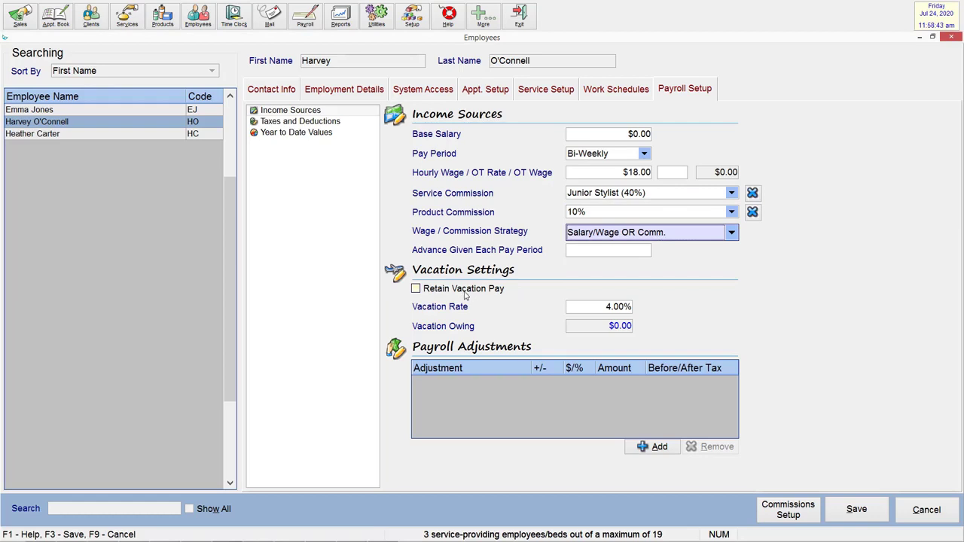
Add a Health Benefits payroll adjustment that subtracts 5% before taxes, and save the second employee's pay information.
{"action": "left_click", "coordinate": [497, 384]}
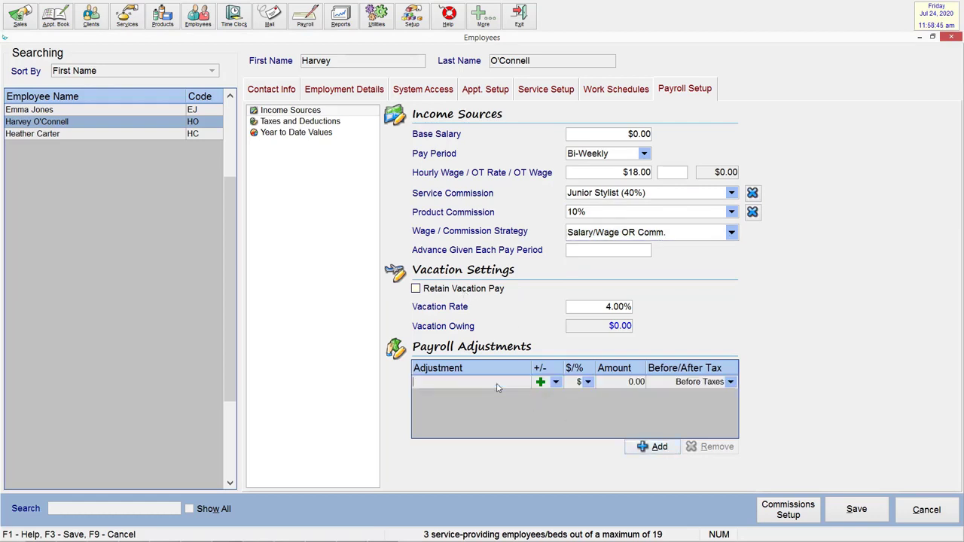
{"action": "type", "text": "Health Benefits"}
{"action": "left_click", "coordinate": [555, 382]}
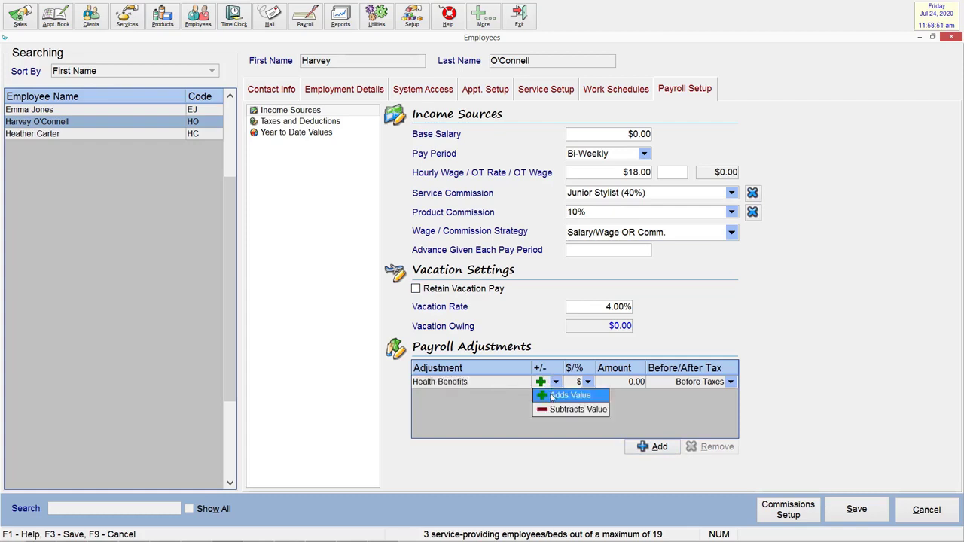
{"action": "left_click", "coordinate": [574, 405]}
{"action": "left_click", "coordinate": [587, 382]}
{"action": "left_click", "coordinate": [583, 406]}
{"action": "left_click", "coordinate": [618, 384]}
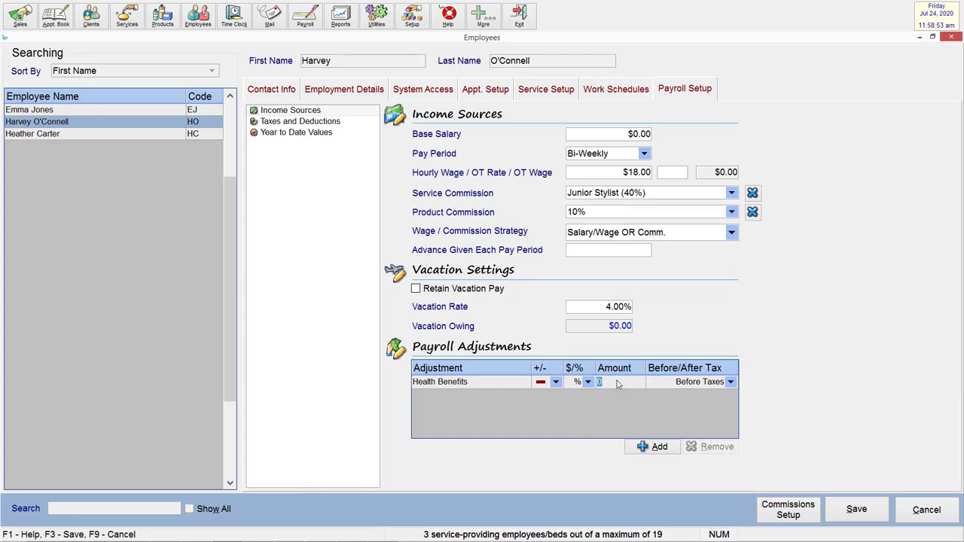
{"action": "type", "text": "5"}
{"action": "left_click", "coordinate": [847, 509]}
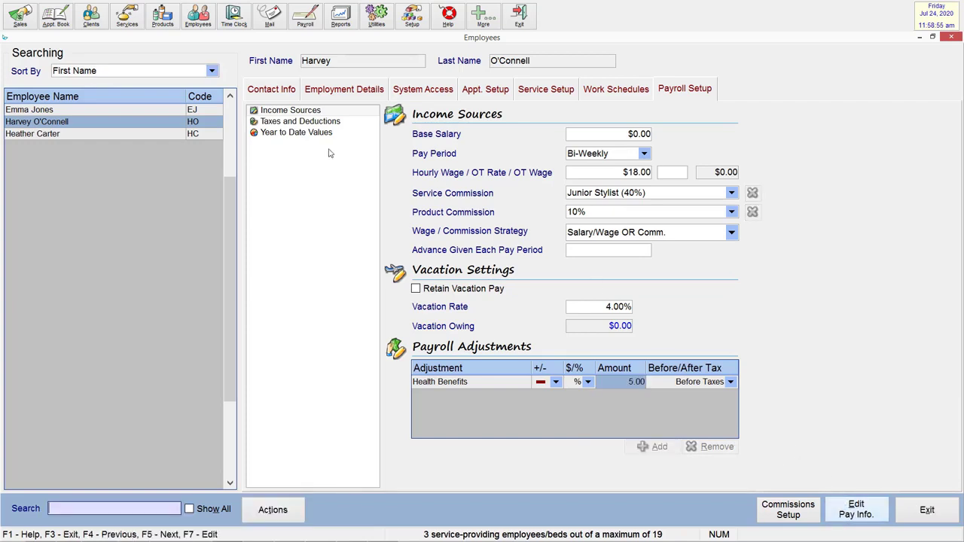
Review the second employee's taxes and deductions and year-to-date values, and return to the income sources.
{"action": "left_click", "coordinate": [319, 122]}
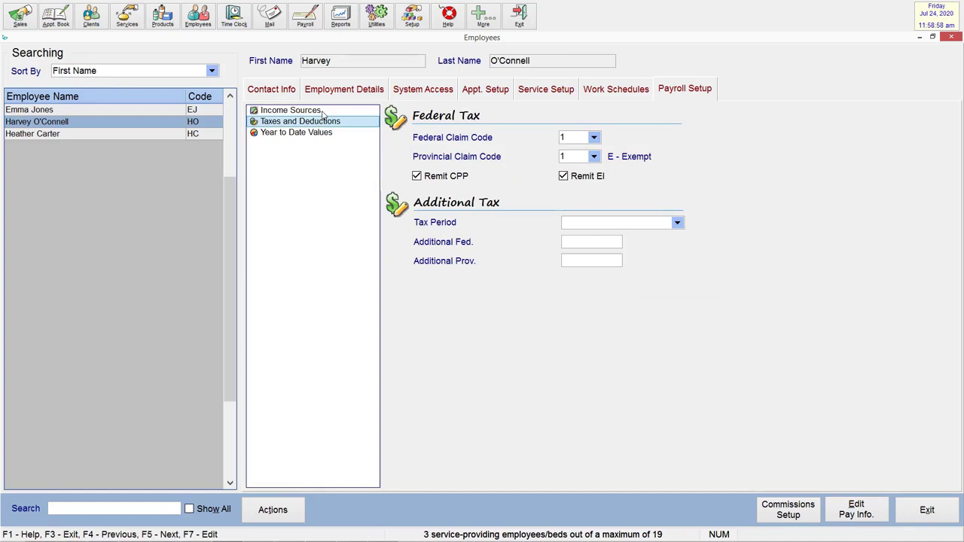
{"action": "left_click", "coordinate": [287, 133]}
{"action": "left_click", "coordinate": [290, 113]}
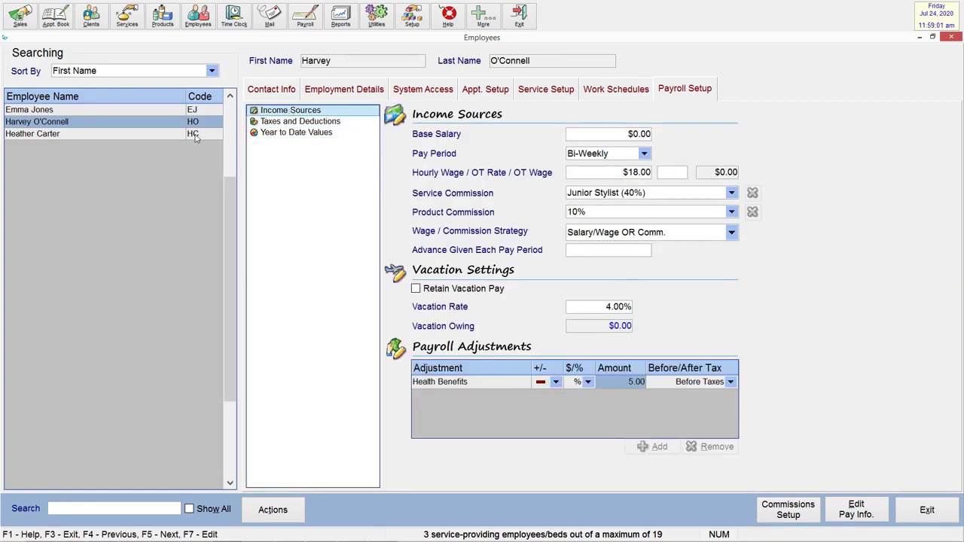
Edit the pay information of the third employee in the list, setting the hourly wage to $15 and the OT rate to 22.5.
{"action": "key", "text": "F5"}
{"action": "left_click", "coordinate": [845, 507]}
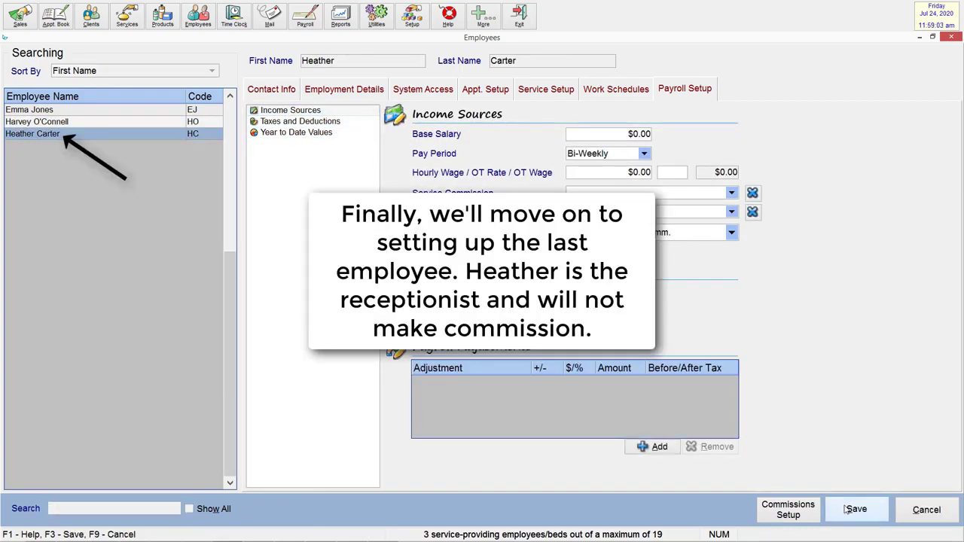
{"action": "left_click", "coordinate": [624, 172]}
{"action": "double_click", "coordinate": [624, 172]}
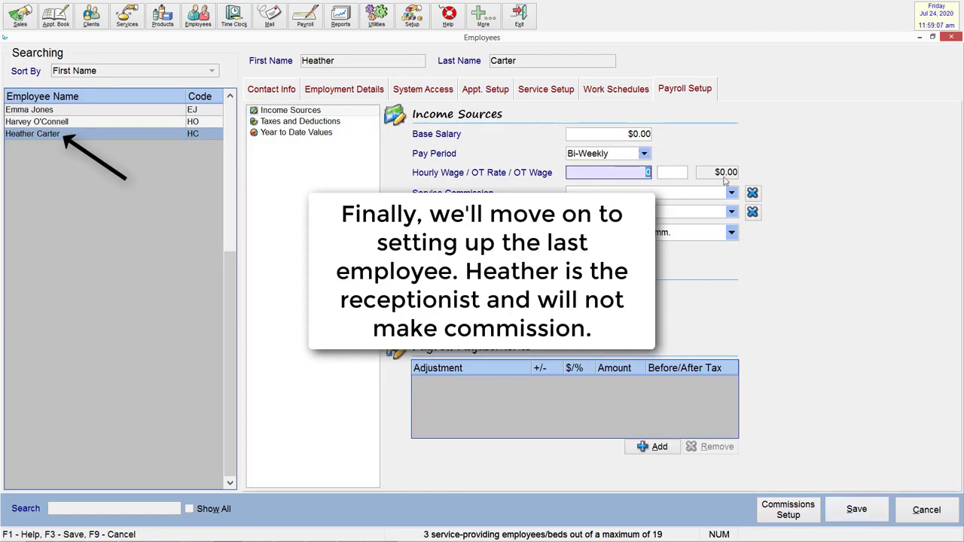
{"action": "type", "text": "15"}
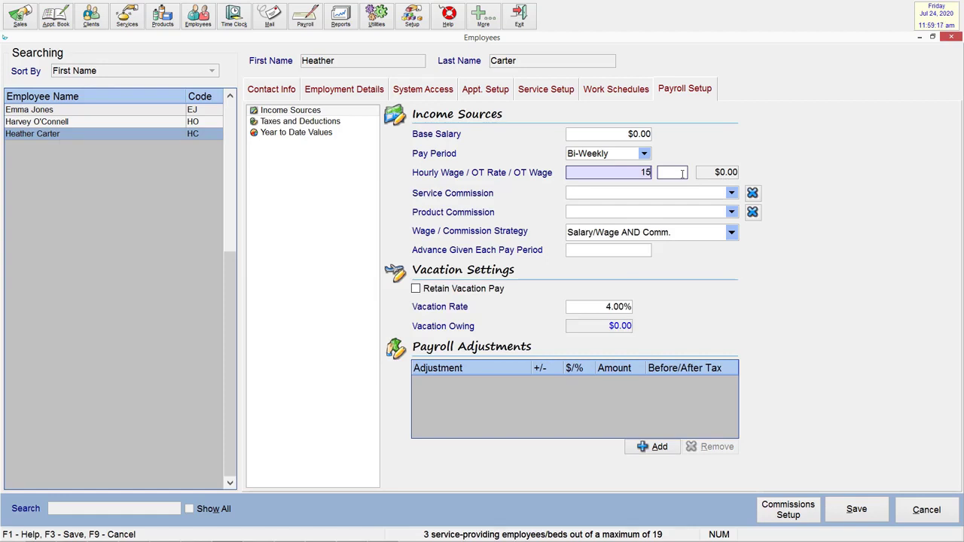
{"action": "left_click", "coordinate": [682, 174]}
{"action": "type", "text": "22.5"}
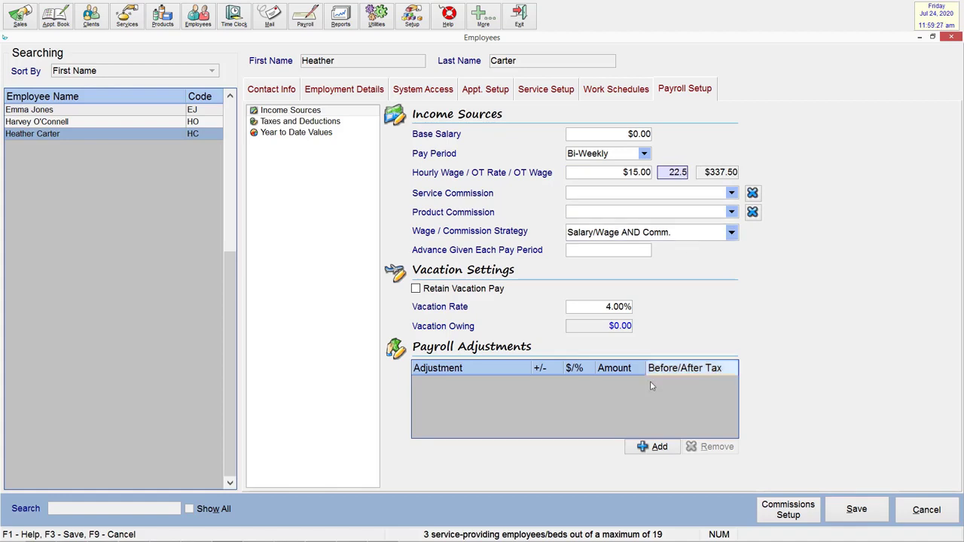
Add a Health Benefits payroll adjustment for the third employee that subtracts 5% before taxes.
{"action": "left_click", "coordinate": [648, 448]}
{"action": "type", "text": "H"}
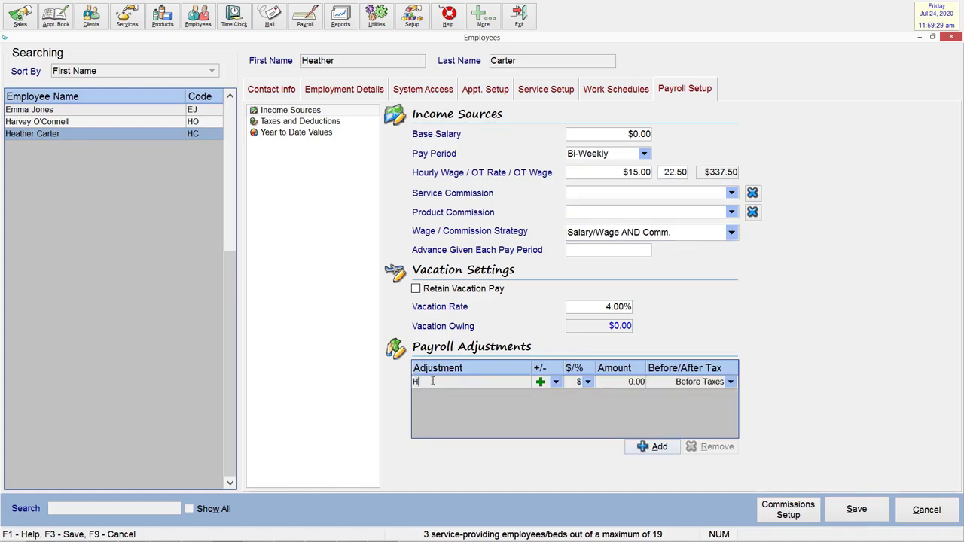
{"action": "type", "text": "ealth Benefits"}
{"action": "left_click", "coordinate": [554, 382]}
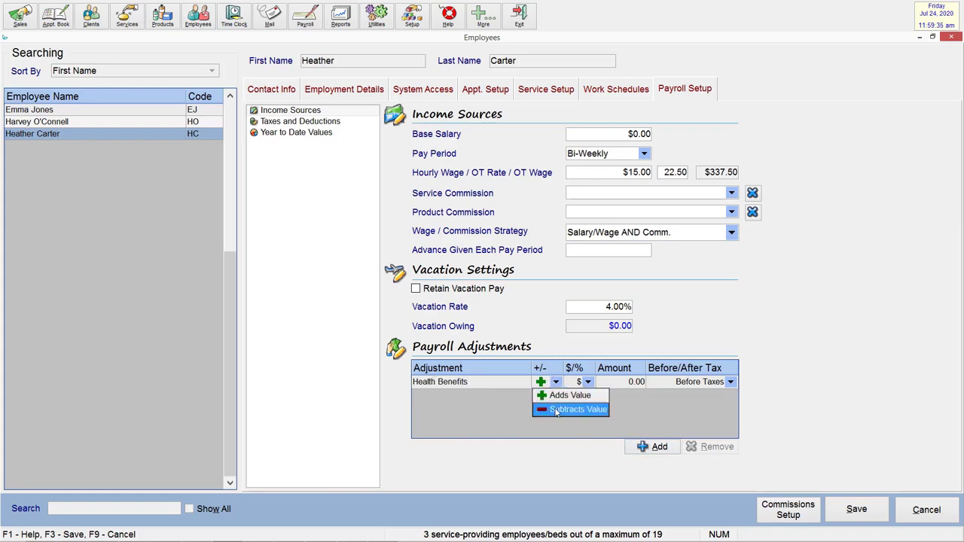
{"action": "left_click", "coordinate": [573, 408]}
{"action": "left_click", "coordinate": [587, 382]}
{"action": "left_click", "coordinate": [577, 405]}
{"action": "left_click", "coordinate": [614, 386]}
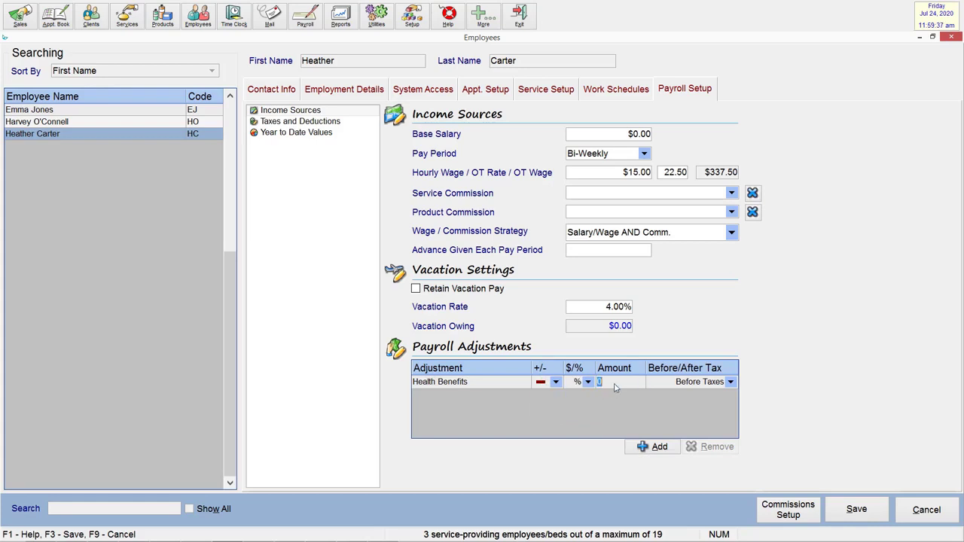
{"action": "type", "text": "5"}
{"action": "key", "text": "Return"}
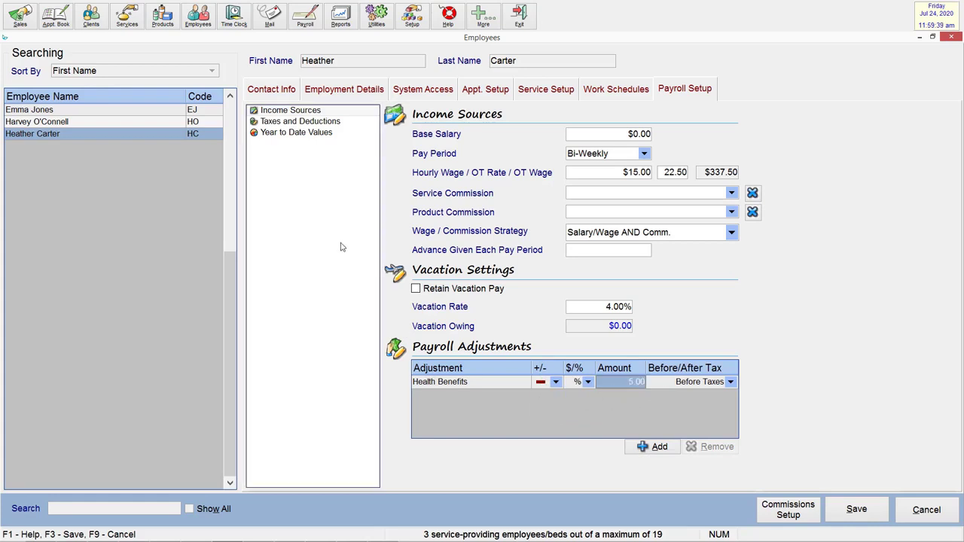
Set the third employee's federal and provincial claim codes to 0 and save the pay information.
{"action": "left_click", "coordinate": [303, 126]}
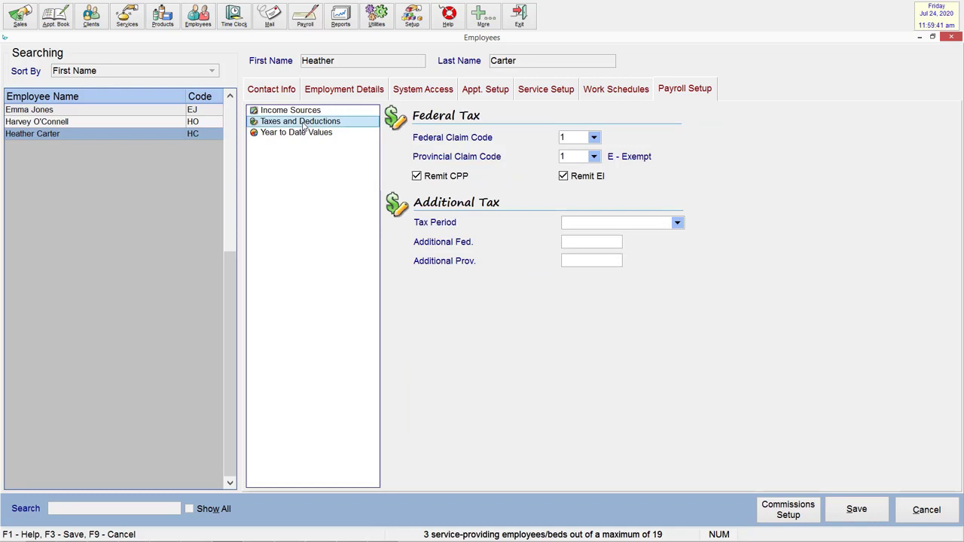
{"action": "left_click", "coordinate": [594, 138]}
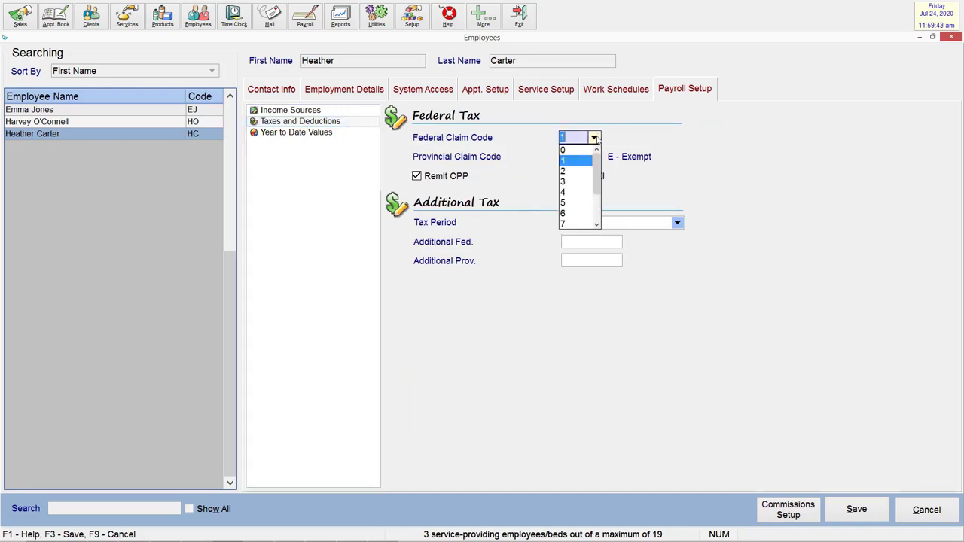
{"action": "left_click", "coordinate": [594, 151]}
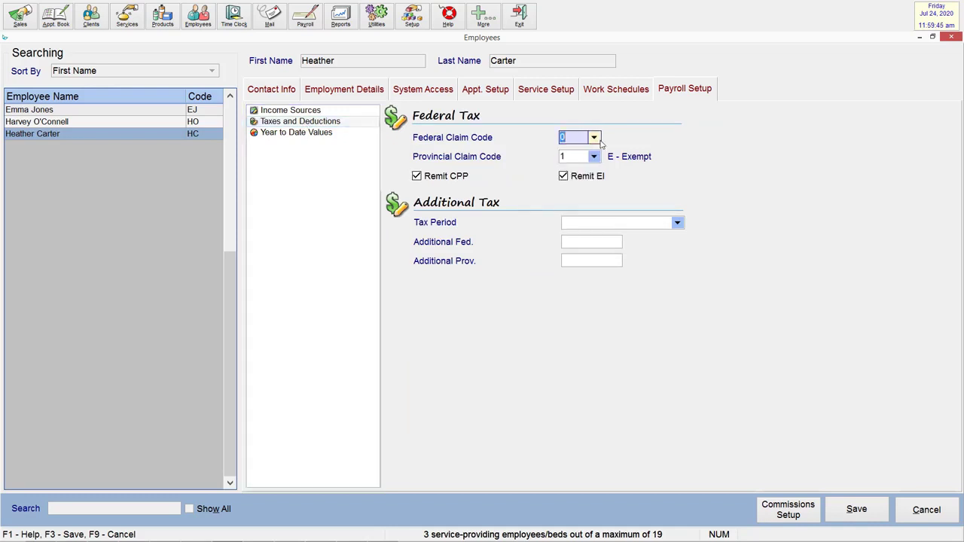
{"action": "left_click", "coordinate": [594, 155]}
{"action": "left_click", "coordinate": [589, 167]}
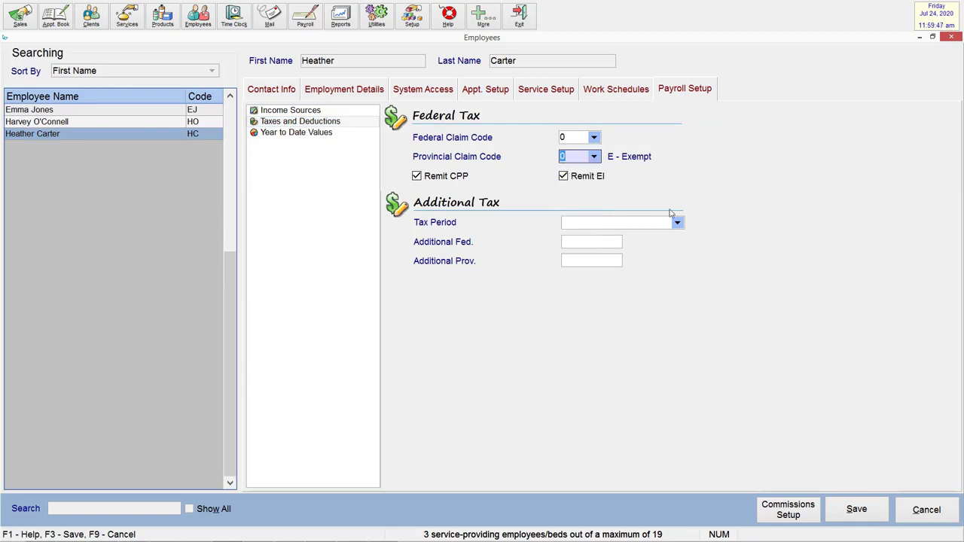
{"action": "left_click", "coordinate": [868, 516]}
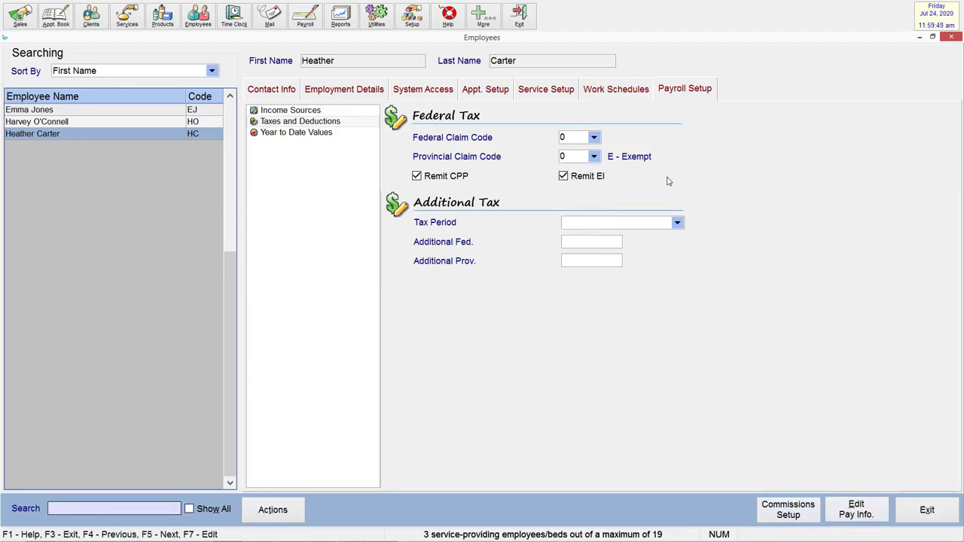
Review the third employee's year-to-date values and income sources, and exit the employee records.
{"action": "left_click", "coordinate": [297, 133]}
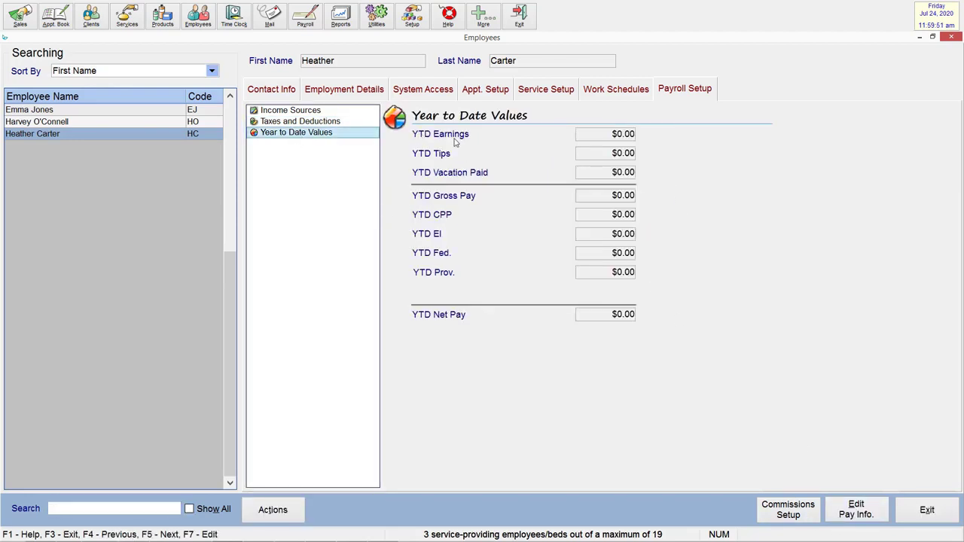
{"action": "left_click", "coordinate": [267, 112]}
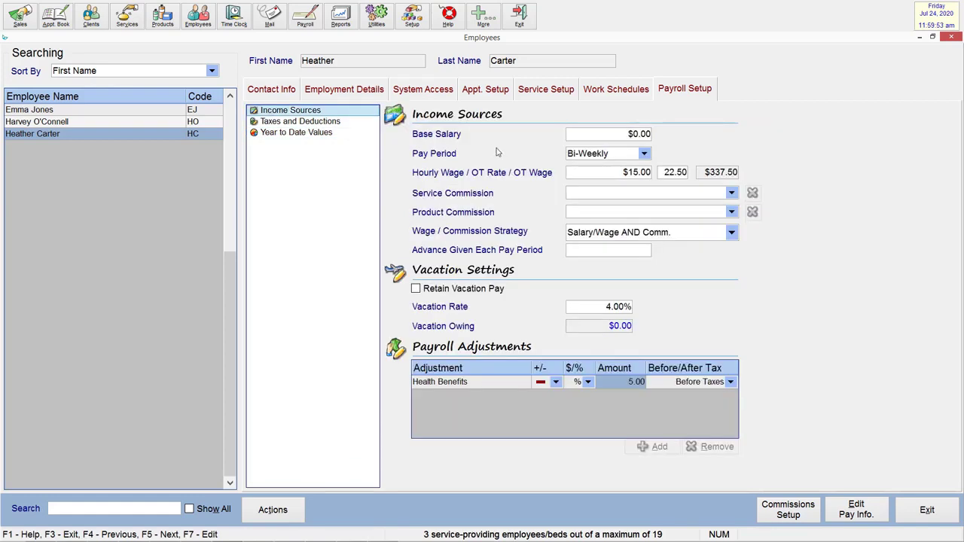
{"action": "left_click", "coordinate": [926, 510]}
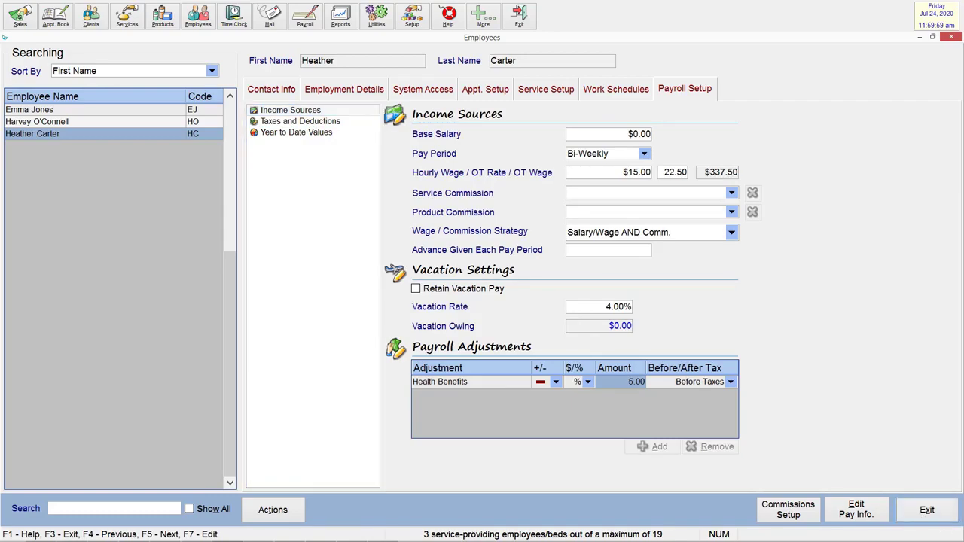